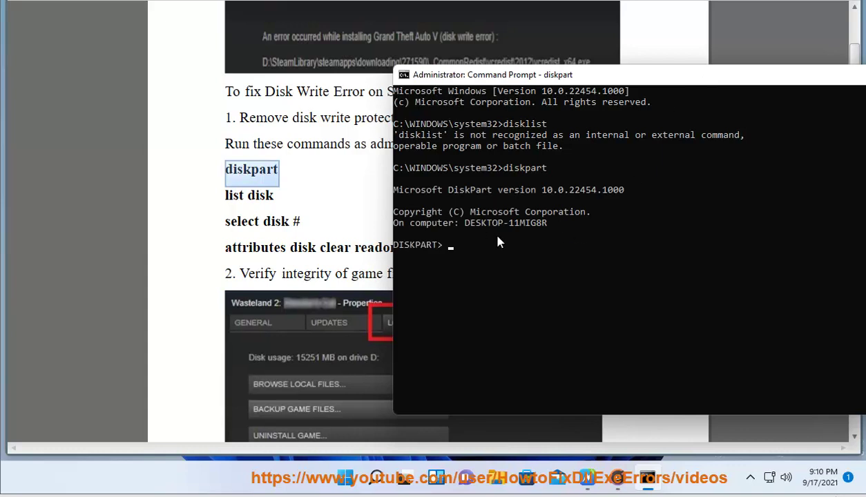
Step: List the computer's disks in DiskPart and select disk 0
{"action": "type", "text": "list disk"}
{"action": "key", "text": "Return"}
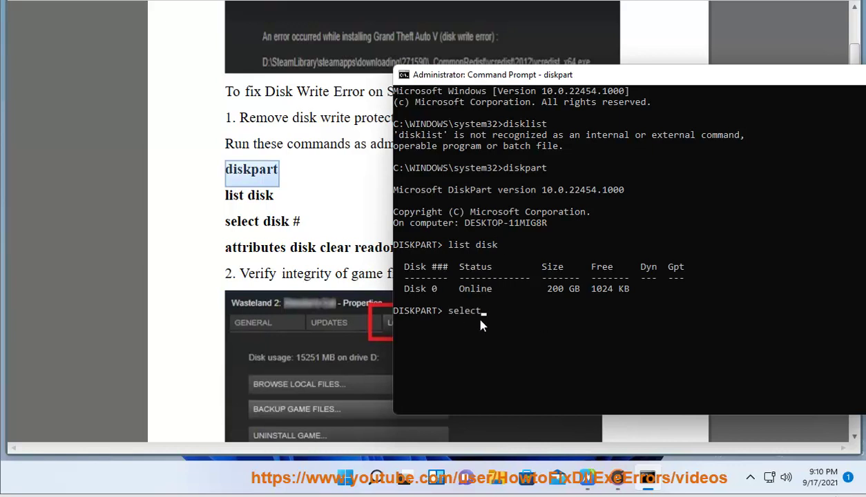
{"action": "type", "text": "select disk 0"}
{"action": "key", "text": "Return"}
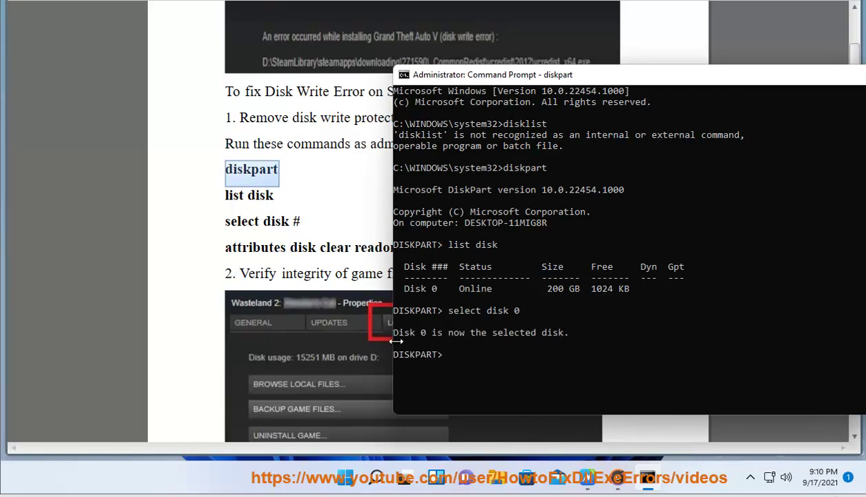
Step: Enter attributes disk clear readonly at the DiskPart prompt without running it, highlight the command and put the console window away
{"action": "type", "text": "attributes disk clear readonly"}
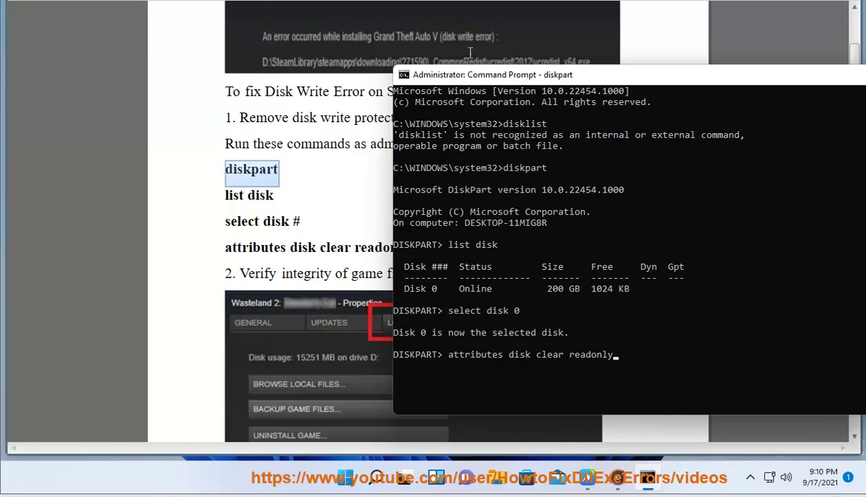
{"action": "left_click_drag", "start_coordinate": [471, 77], "coordinate": [545, 62]}
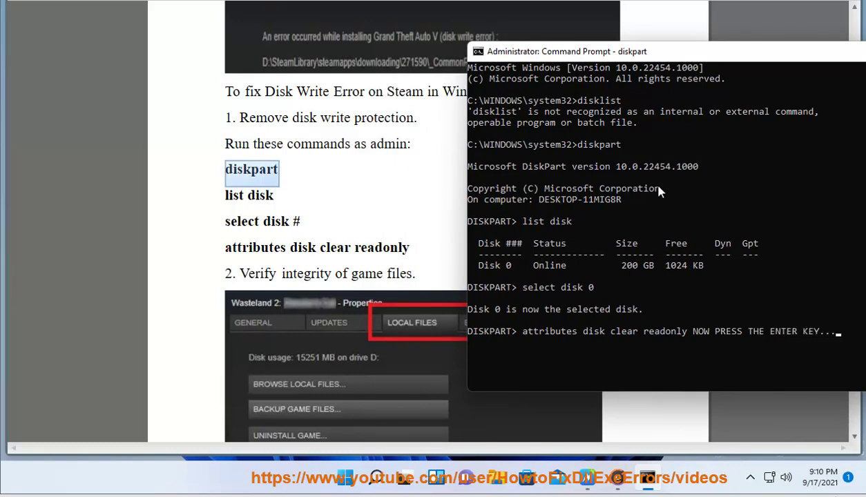
{"action": "left_click_drag", "start_coordinate": [519, 332], "coordinate": [684, 336]}
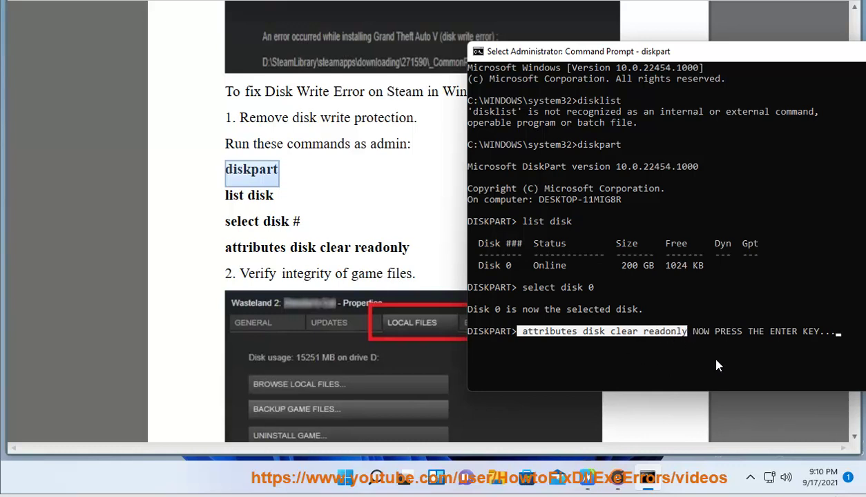
{"action": "double_click", "coordinate": [798, 55]}
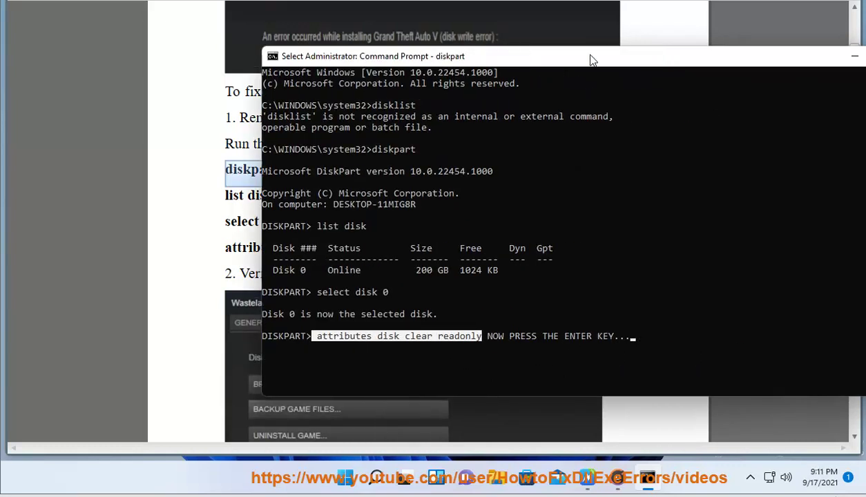
{"action": "left_click", "coordinate": [789, 54]}
Step: Copy the path C:\ProgramFiles(x86)\Steam\ from item 3 of the document
{"action": "left_click", "coordinate": [554, 182]}
{"action": "scroll", "coordinate": [554, 182], "scroll_direction": "down", "scroll_amount": 2}
{"action": "left_click", "coordinate": [419, 387]}
{"action": "left_click_drag", "start_coordinate": [399, 386], "coordinate": [220, 392]}
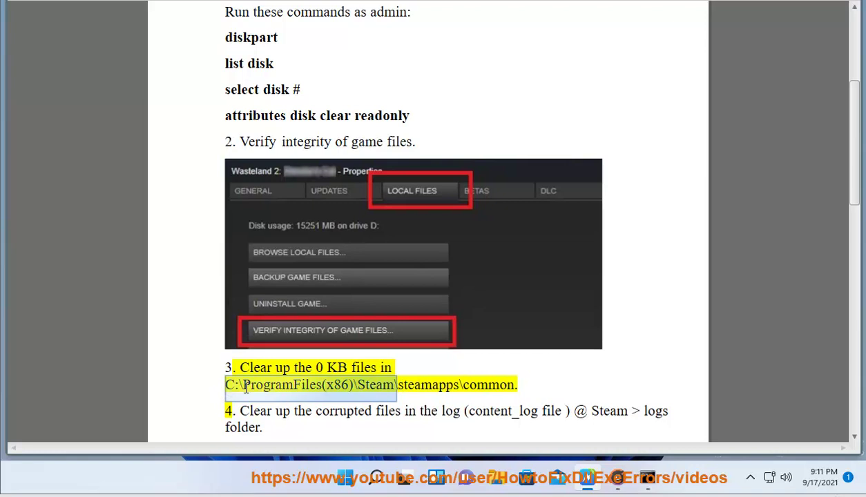
{"action": "right_click", "coordinate": [245, 387]}
{"action": "left_click", "coordinate": [318, 351]}
Step: Switch to File Explorer and try to open the copied path C:\ProgramFiles(x86)\Steam\
{"action": "left_click", "coordinate": [496, 478]}
{"action": "left_click", "coordinate": [368, 83]}
{"action": "key", "text": "ctrl+v"}
{"action": "key", "text": "Return"}
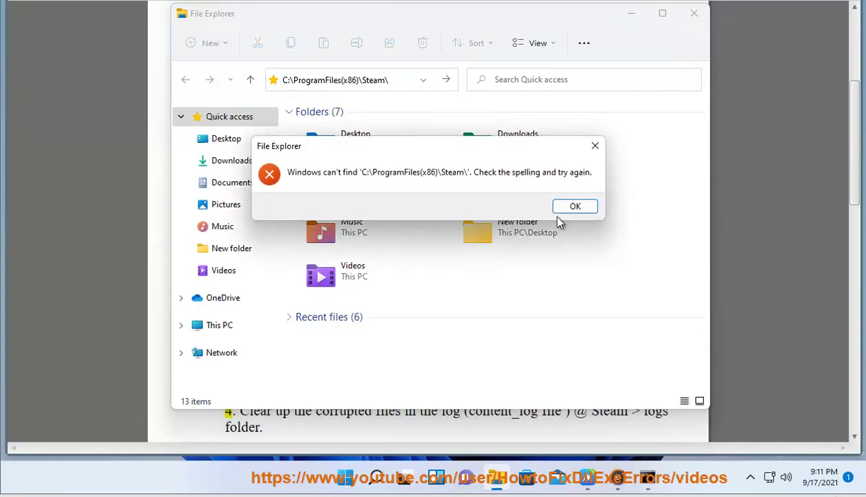
{"action": "left_click", "coordinate": [575, 206]}
Step: Try to open the shortened path C:\ProgramFiles(x86)\ and close the File Explorer window
{"action": "left_click", "coordinate": [373, 80]}
{"action": "left_click_drag", "start_coordinate": [382, 78], "coordinate": [462, 89]}
{"action": "key", "text": "BackSpace"}
{"action": "key", "text": "Return"}
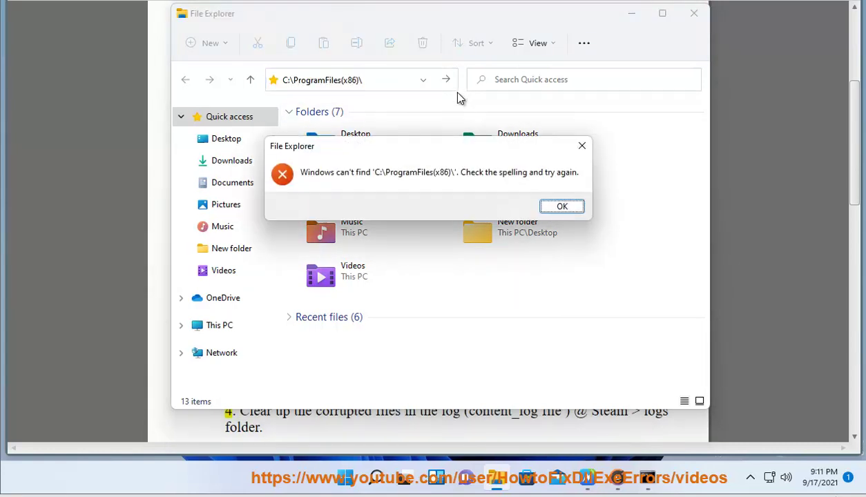
{"action": "left_click", "coordinate": [561, 207]}
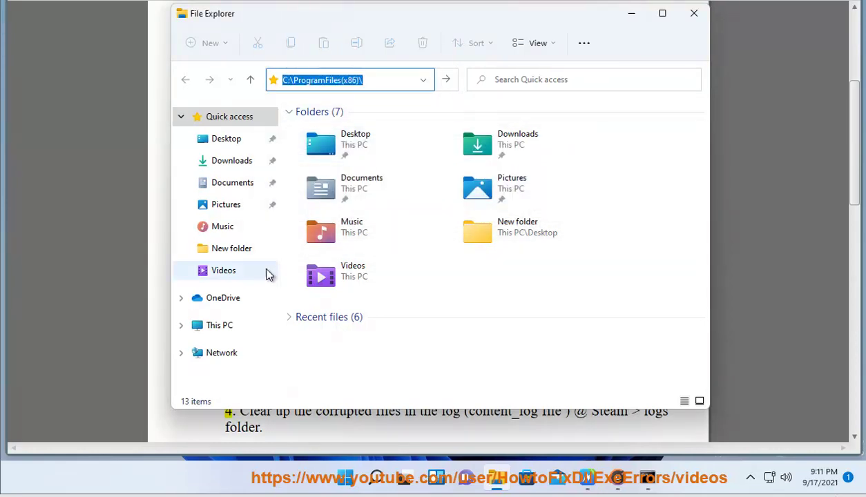
{"action": "left_click", "coordinate": [694, 14]}
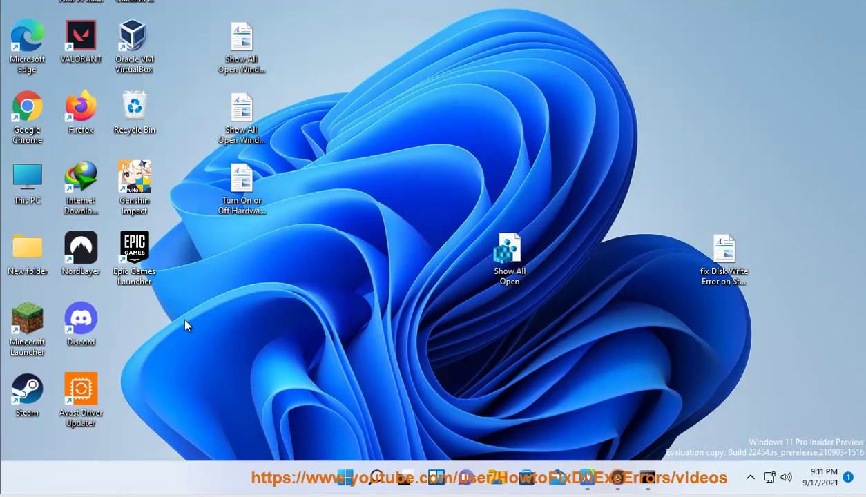
Step: Open the file location of the desktop's Steam shortcut and browse the subfolders of the Steam folder
{"action": "right_click", "coordinate": [31, 408]}
{"action": "left_click", "coordinate": [123, 244]}
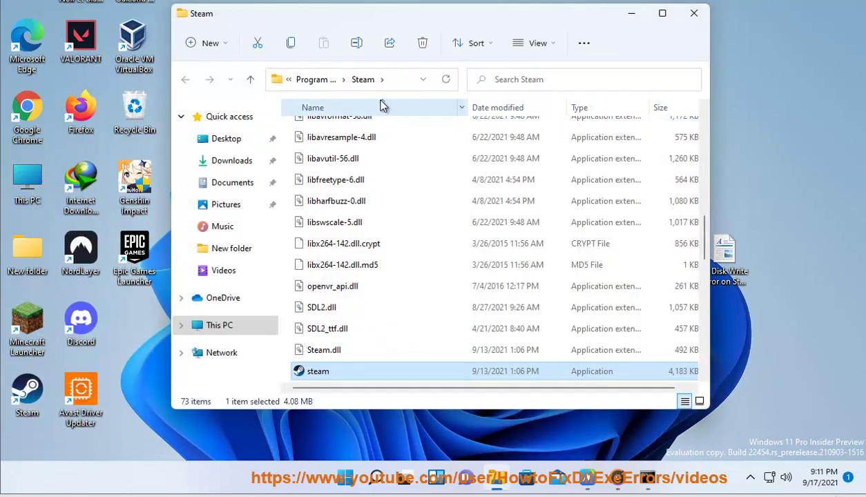
{"action": "scroll", "coordinate": [384, 302], "scroll_direction": "up", "scroll_amount": 15}
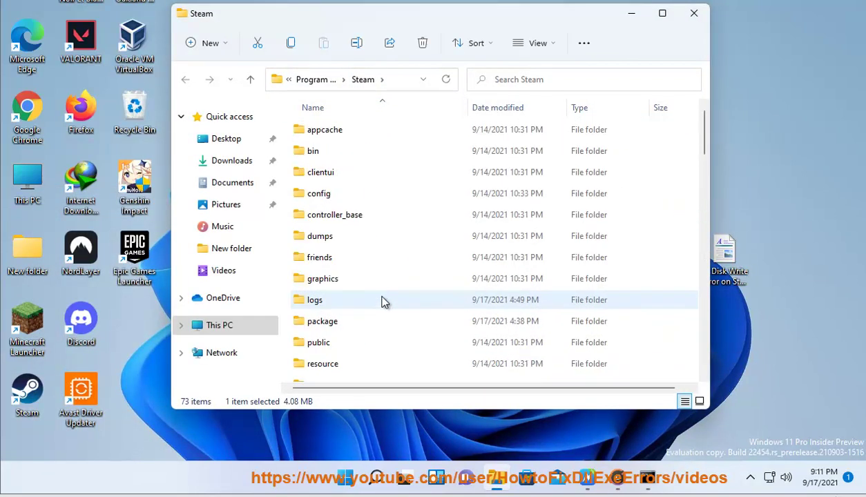
{"action": "scroll", "coordinate": [385, 302], "scroll_direction": "down", "scroll_amount": 3}
{"action": "scroll", "coordinate": [382, 300], "scroll_direction": "up", "scroll_amount": 3}
{"action": "scroll", "coordinate": [384, 306], "scroll_direction": "down", "scroll_amount": 3}
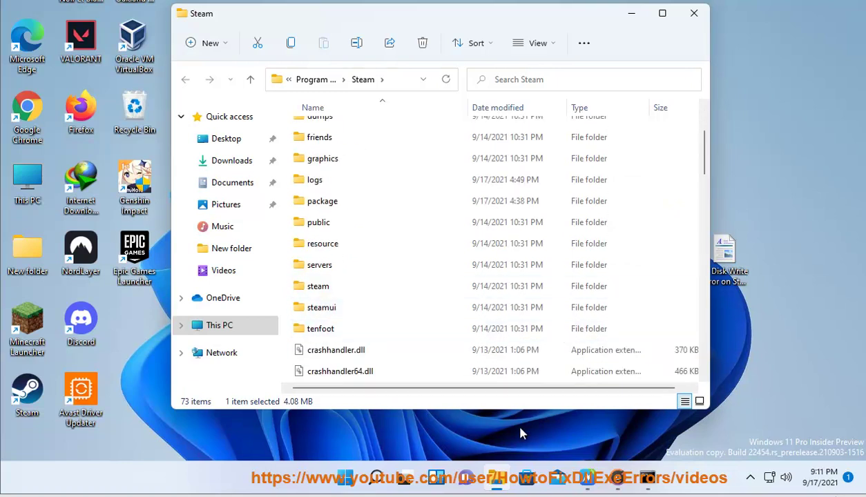
Step: Compare the Steam folder's full path in File Explorer with the steamapps\common path in item 3 of the document
{"action": "left_click", "coordinate": [588, 480]}
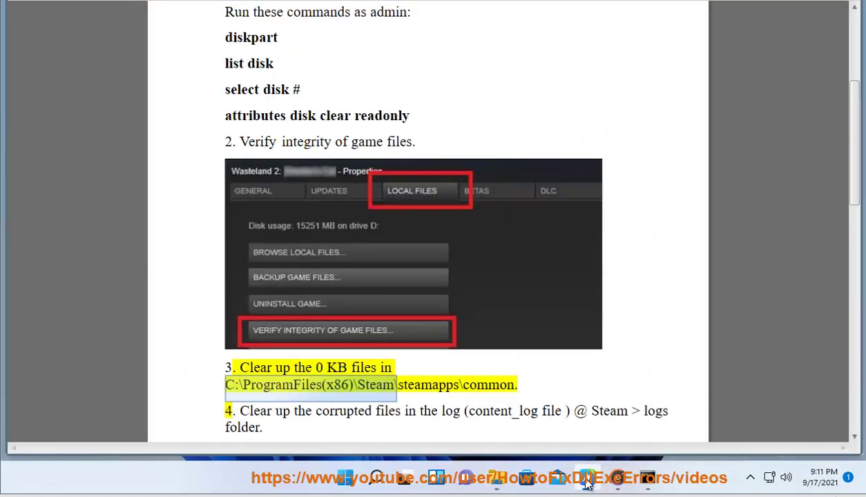
{"action": "left_click", "coordinate": [587, 484]}
{"action": "type", "text": "sdl2_ttf"}
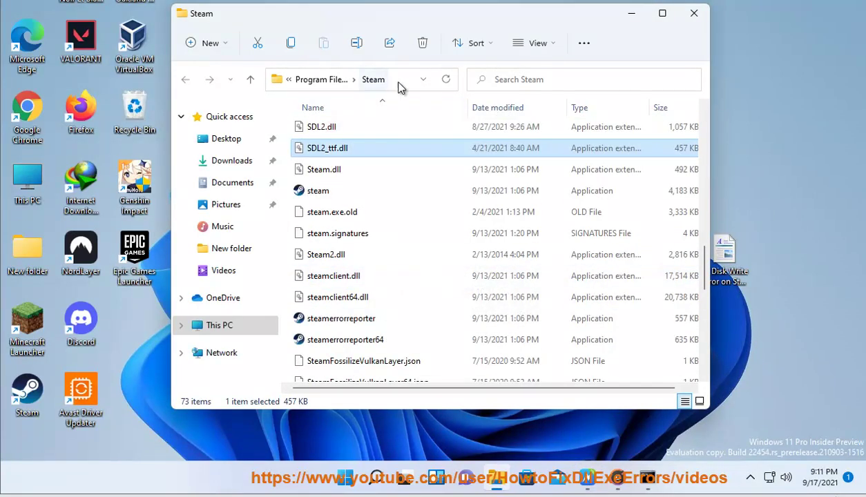
{"action": "left_click", "coordinate": [399, 82]}
{"action": "left_click", "coordinate": [410, 79]}
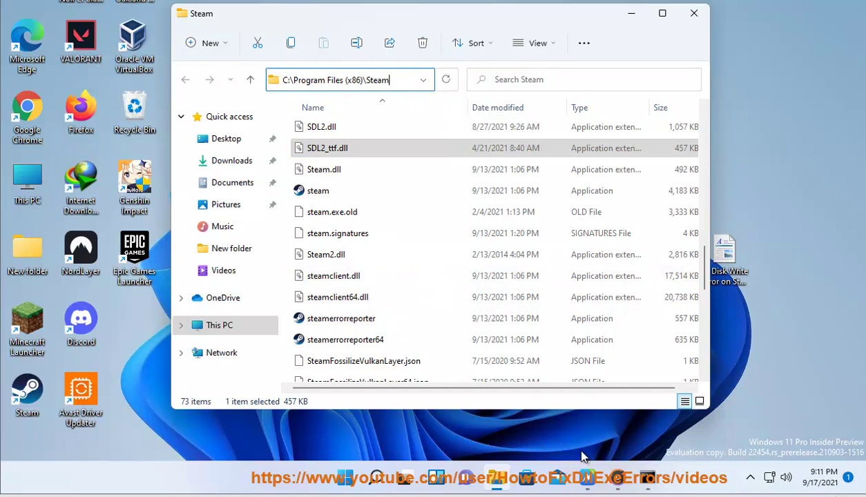
{"action": "left_click", "coordinate": [588, 479]}
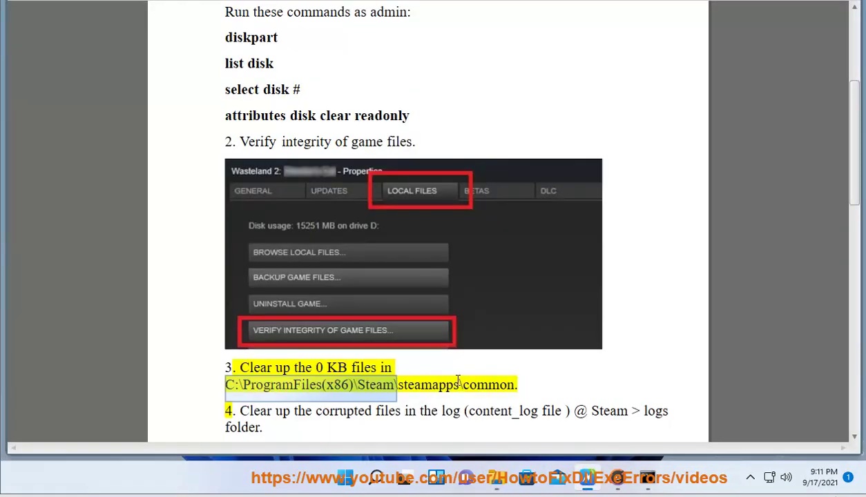
{"action": "left_click_drag", "start_coordinate": [512, 393], "coordinate": [419, 386]}
{"action": "left_click", "coordinate": [419, 384]}
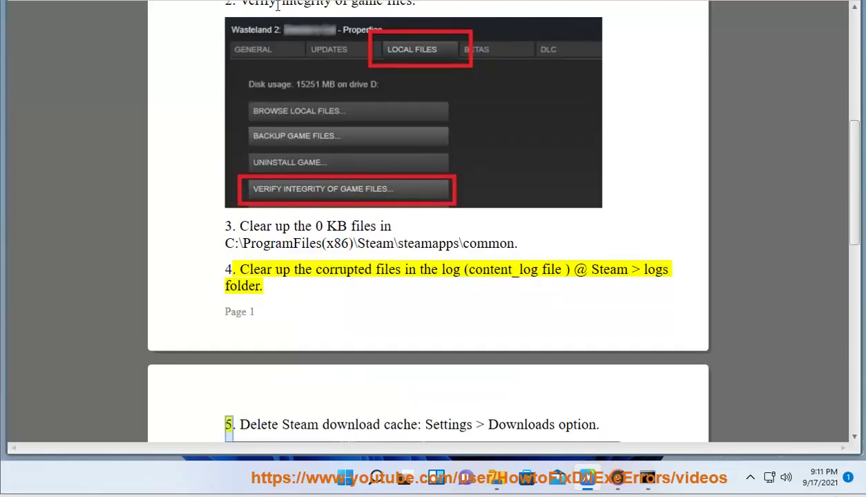
Step: Highlight the Steam > logs folder reference in item 4 of the document and open the logs subfolder in File Explorer
{"action": "left_click_drag", "start_coordinate": [591, 270], "coordinate": [580, 380]}
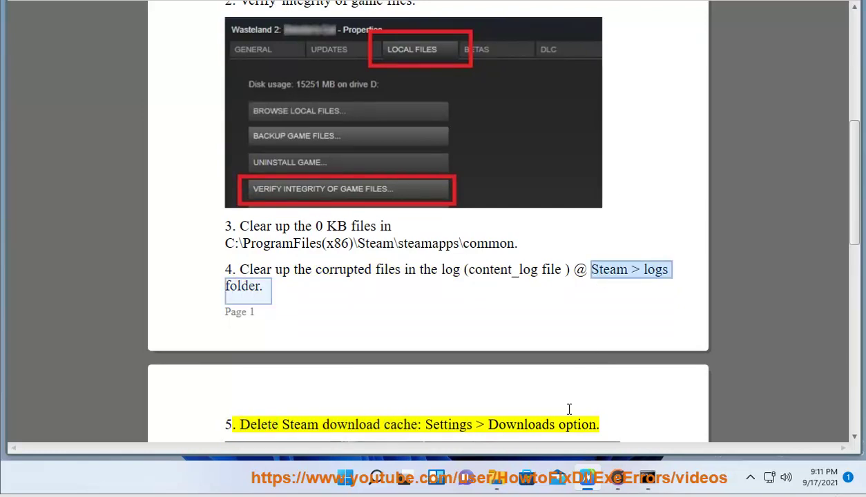
{"action": "left_click", "coordinate": [497, 478]}
{"action": "scroll", "coordinate": [435, 297], "scroll_direction": "up", "scroll_amount": 8}
{"action": "left_click", "coordinate": [417, 235]}
{"action": "key", "text": "Down"}
{"action": "key", "text": "Down"}
{"action": "key", "text": "Down"}
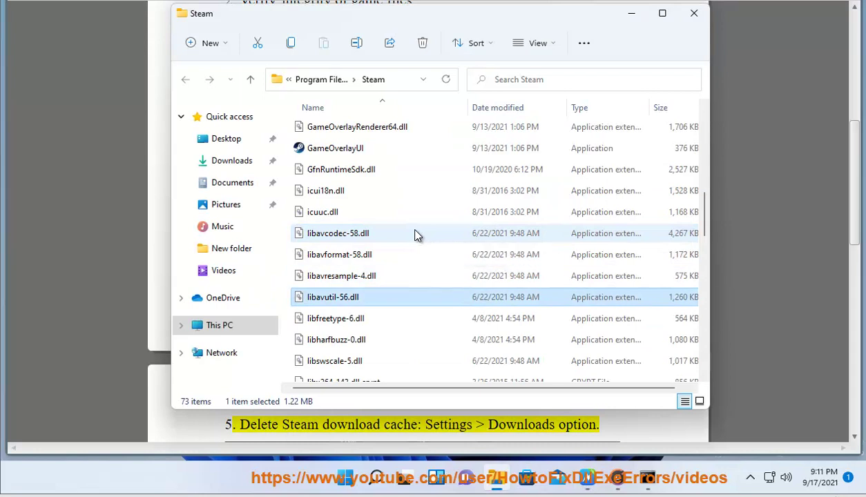
{"action": "scroll", "coordinate": [416, 234], "scroll_direction": "up", "scroll_amount": 8}
{"action": "double_click", "coordinate": [333, 302]}
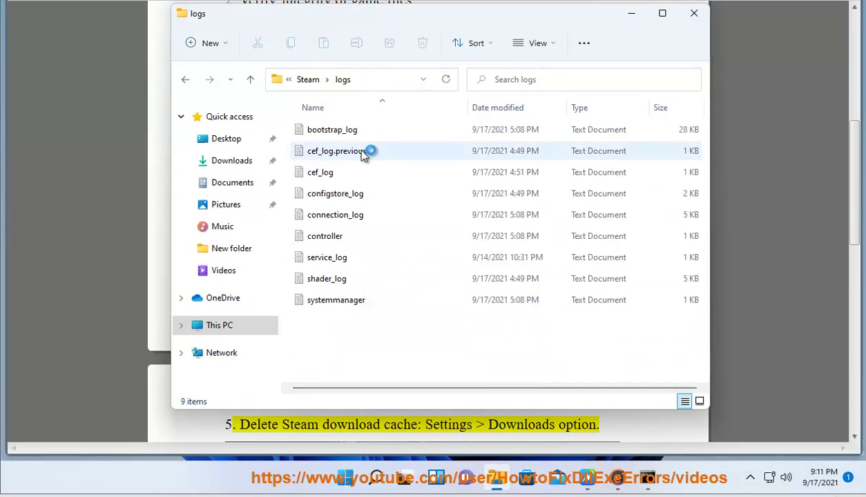
Step: Examine the log files in the logs folder for the content_log file named in item 4 of the document
{"action": "left_click", "coordinate": [355, 174]}
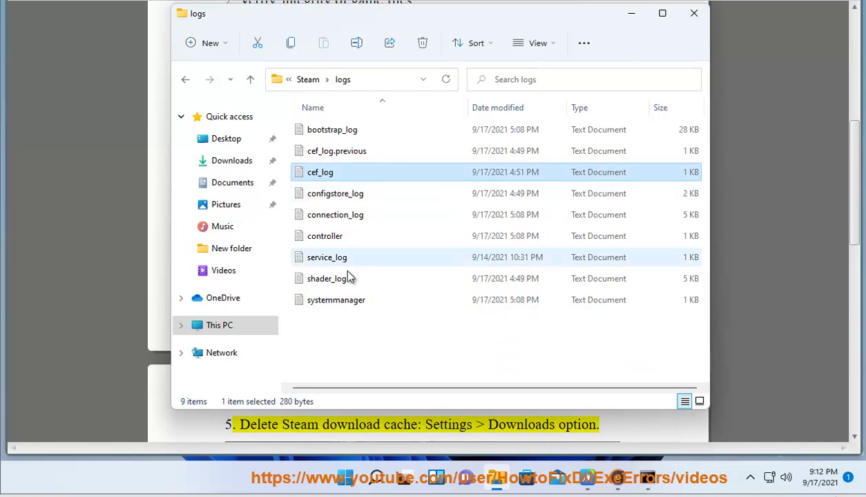
{"action": "left_click", "coordinate": [341, 279]}
{"action": "left_click", "coordinate": [343, 298]}
{"action": "left_click", "coordinate": [354, 278]}
{"action": "left_click", "coordinate": [353, 278], "text": "ctrl"}
{"action": "left_click", "coordinate": [350, 193]}
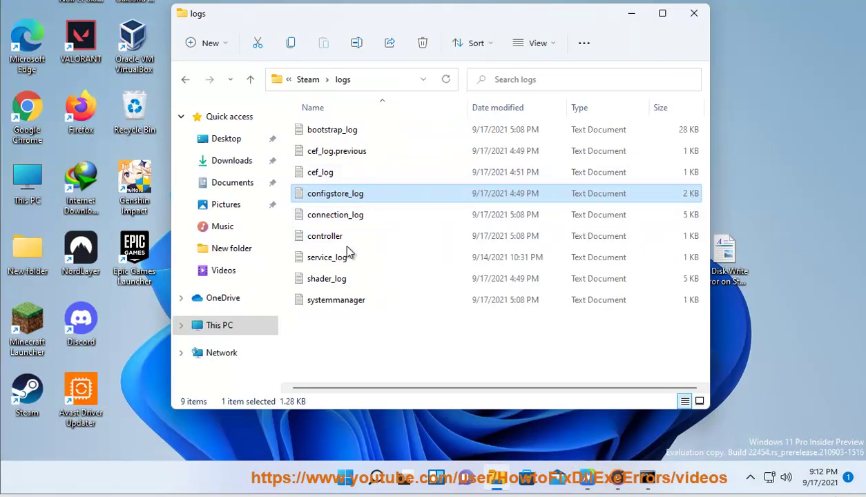
{"action": "left_click", "coordinate": [340, 217]}
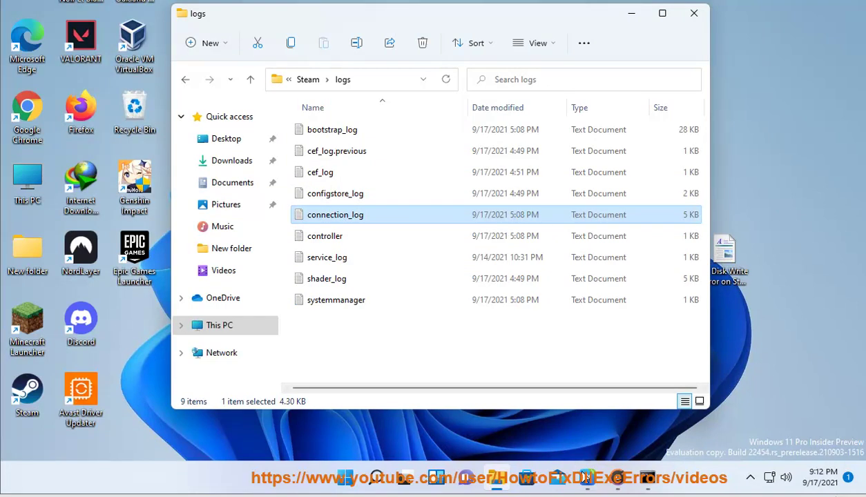
{"action": "left_click", "coordinate": [588, 481]}
{"action": "left_click", "coordinate": [587, 481]}
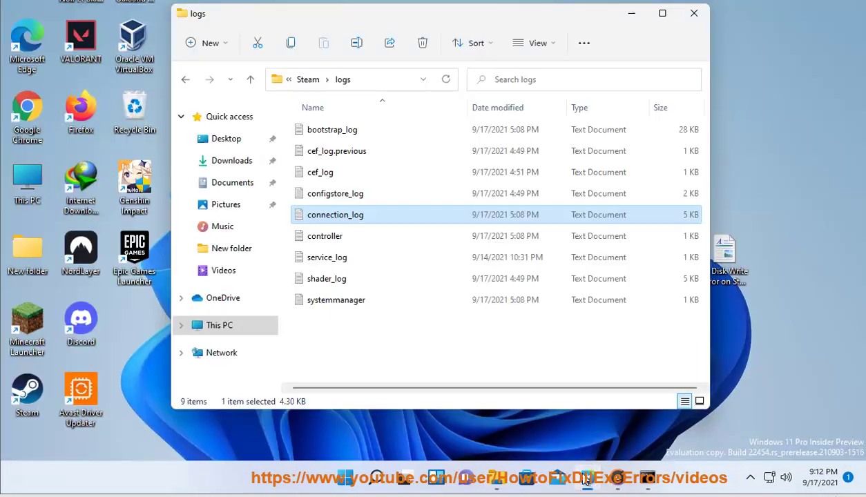
{"action": "left_click", "coordinate": [354, 197]}
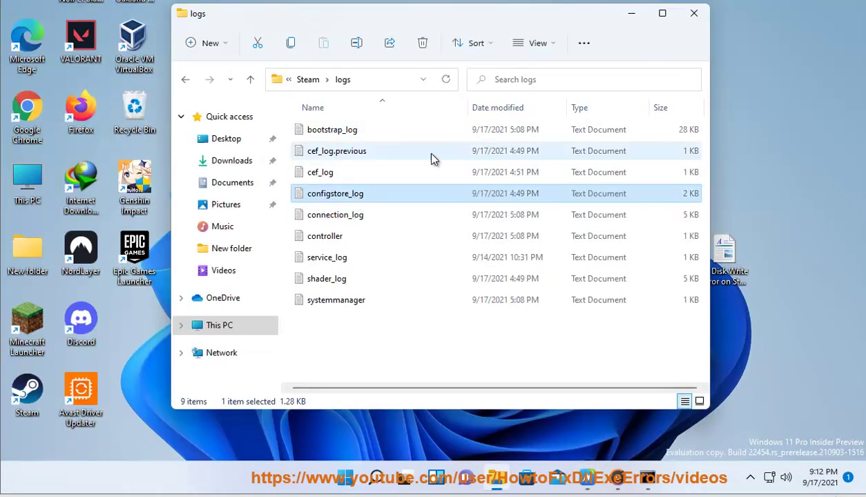
Step: Minimize the logs folder and read on in the document from item 5 about the download cache to item 6 about scanning the drive
{"action": "left_click", "coordinate": [626, 14]}
{"action": "left_click", "coordinate": [579, 480]}
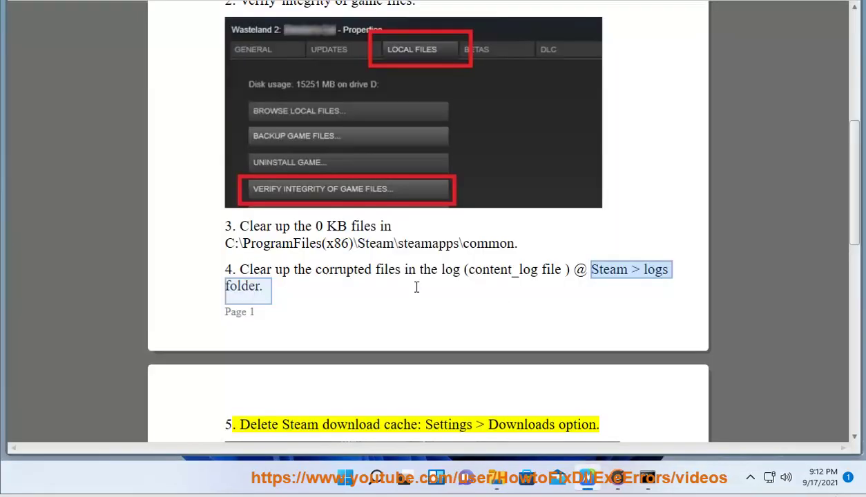
{"action": "left_click", "coordinate": [373, 288]}
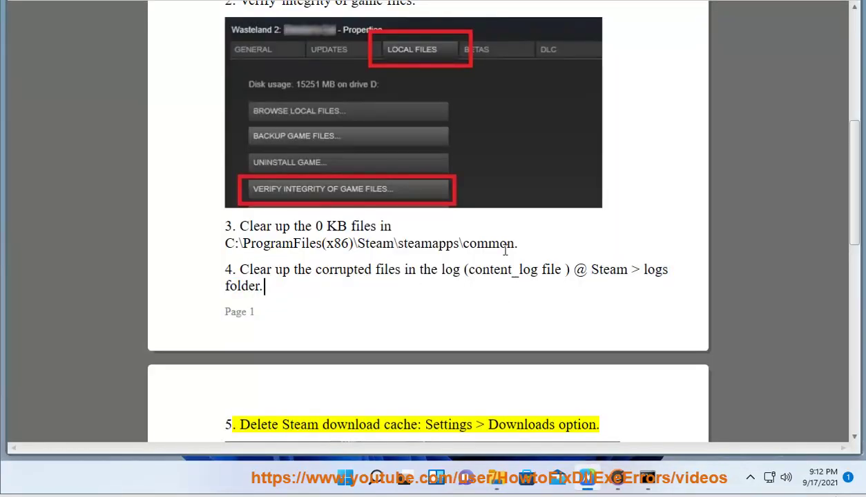
{"action": "scroll", "coordinate": [552, 215], "scroll_direction": "down", "scroll_amount": 5}
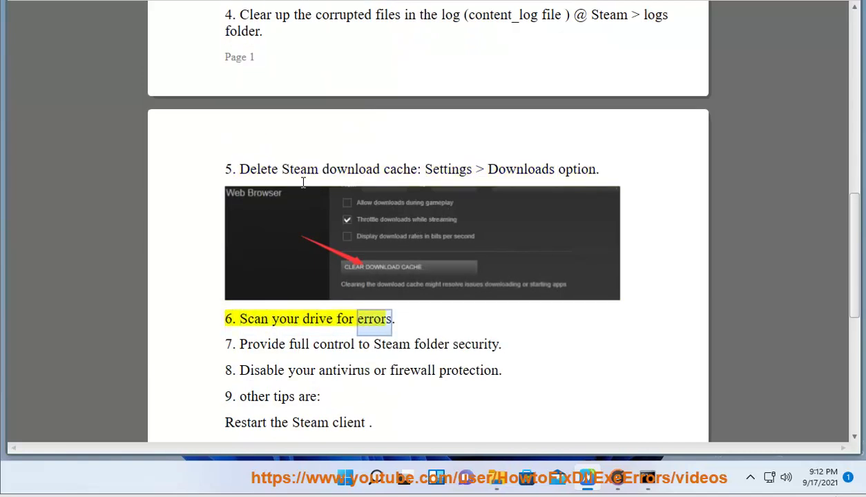
Step: Open Control Panel, search it for WINDOWS TOOLS and open Windows Tools
{"action": "left_click", "coordinate": [377, 478]}
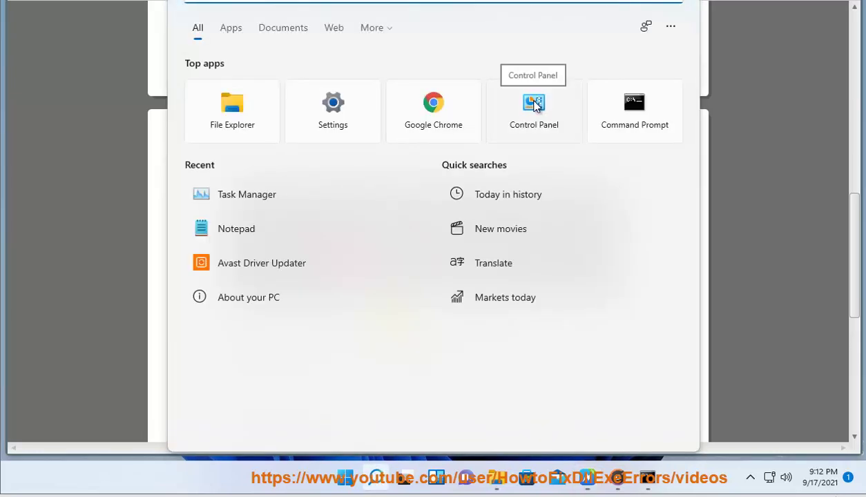
{"action": "left_click", "coordinate": [534, 104]}
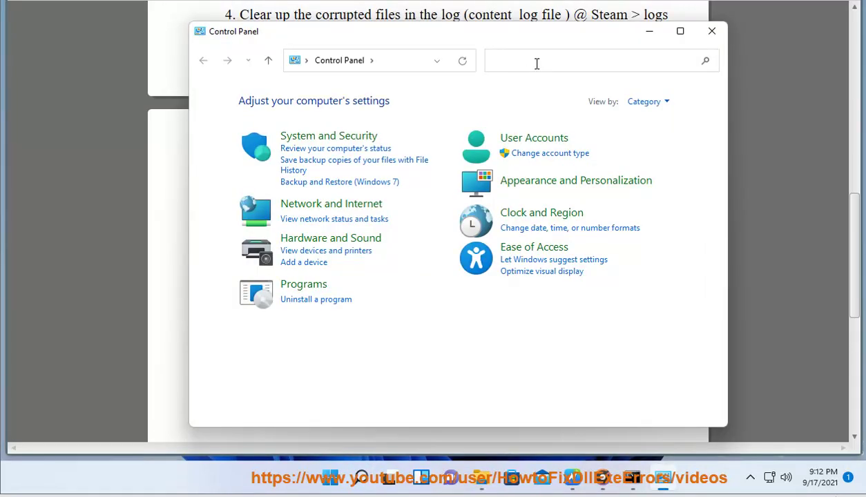
{"action": "type", "text": "WINDOWS "}
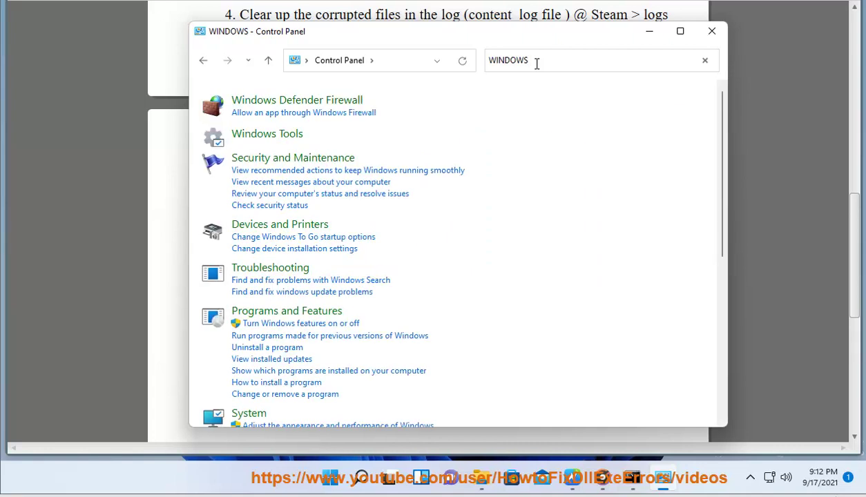
{"action": "type", "text": "C"}
{"action": "key", "text": "BackSpace"}
{"action": "type", "text": "TOOLS"}
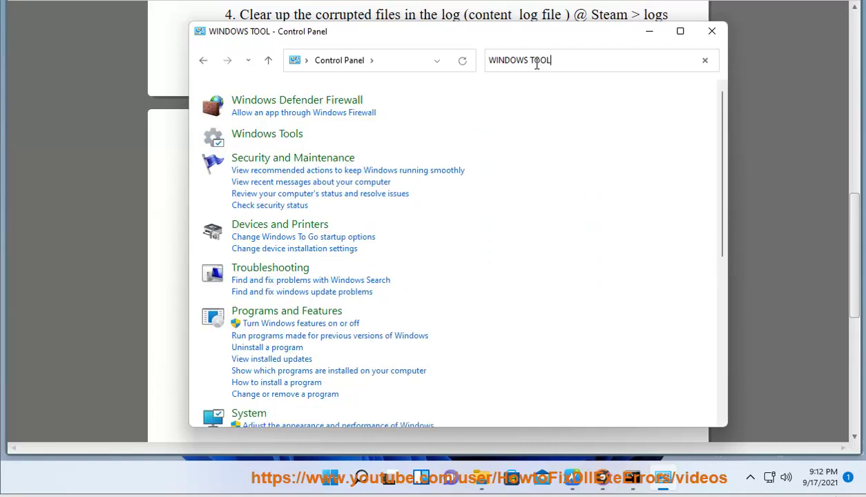
{"action": "left_click", "coordinate": [257, 110]}
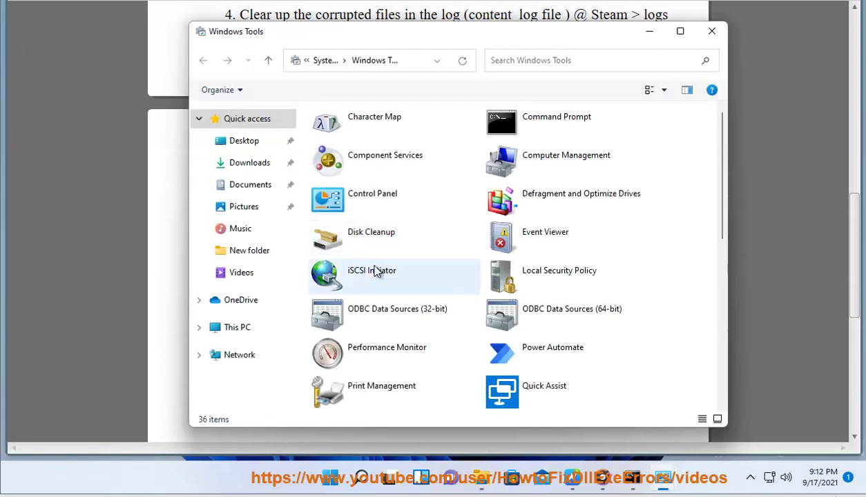
Step: View the Disk Cleanup options for drive C:, close them without cleaning and look through the other Windows Tools
{"action": "left_click", "coordinate": [379, 252]}
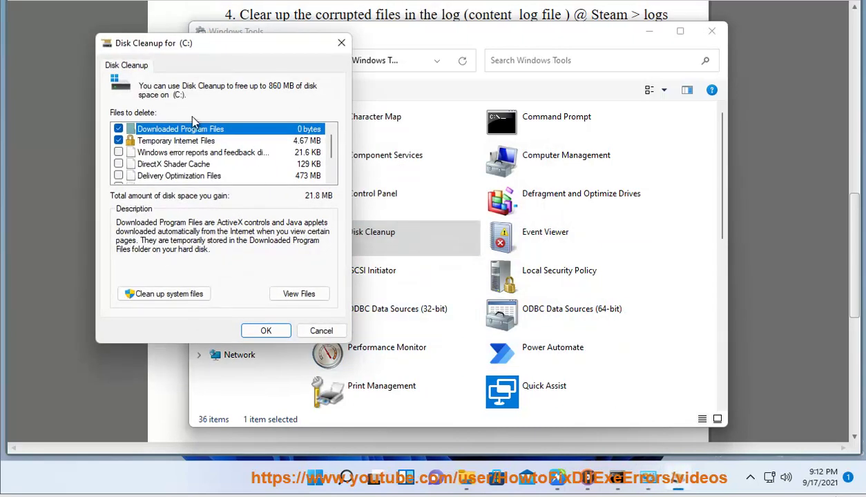
{"action": "left_click", "coordinate": [339, 44]}
{"action": "left_click", "coordinate": [523, 60]}
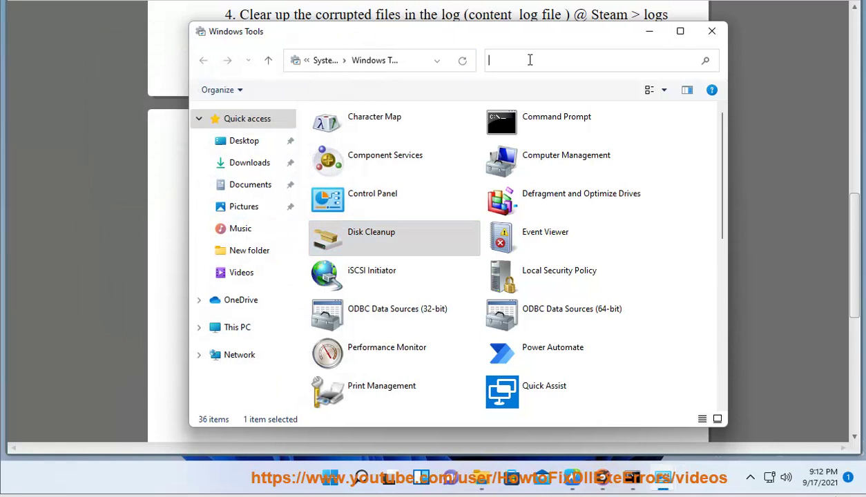
{"action": "scroll", "coordinate": [514, 257], "scroll_direction": "down", "scroll_amount": 5}
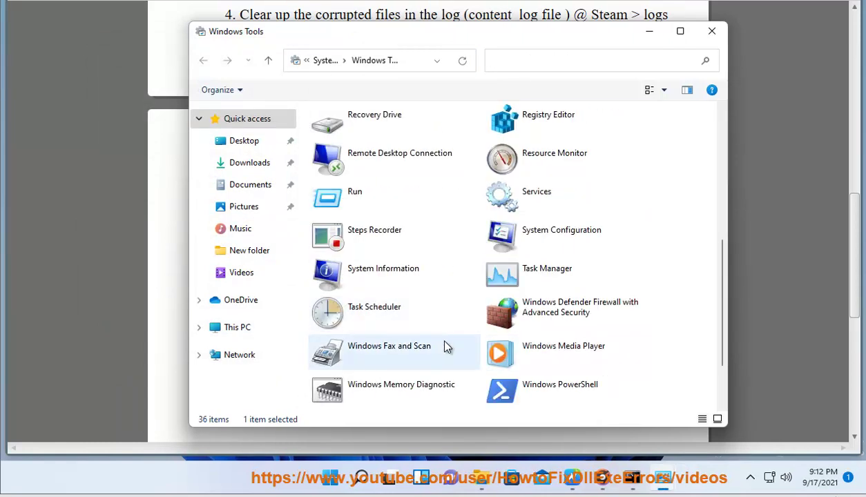
{"action": "scroll", "coordinate": [483, 349], "scroll_direction": "up", "scroll_amount": 5}
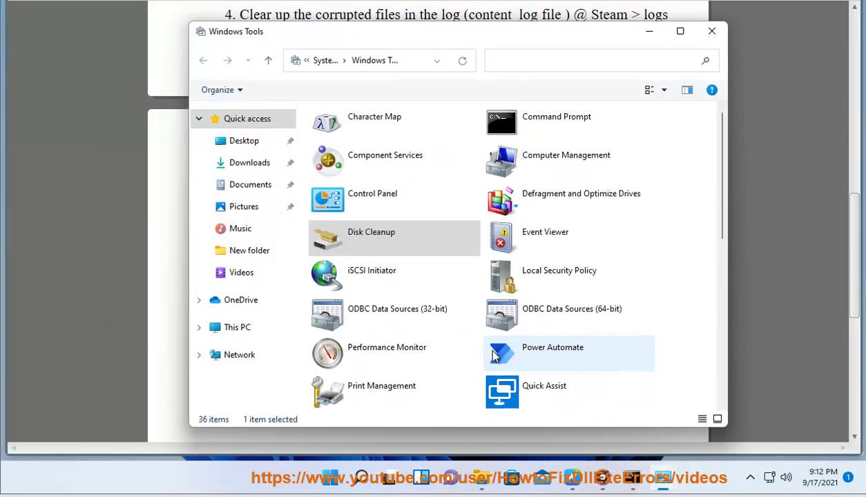
Step: Open Defragment and Optimize Drives and start analyzing drive C:
{"action": "left_click", "coordinate": [571, 196]}
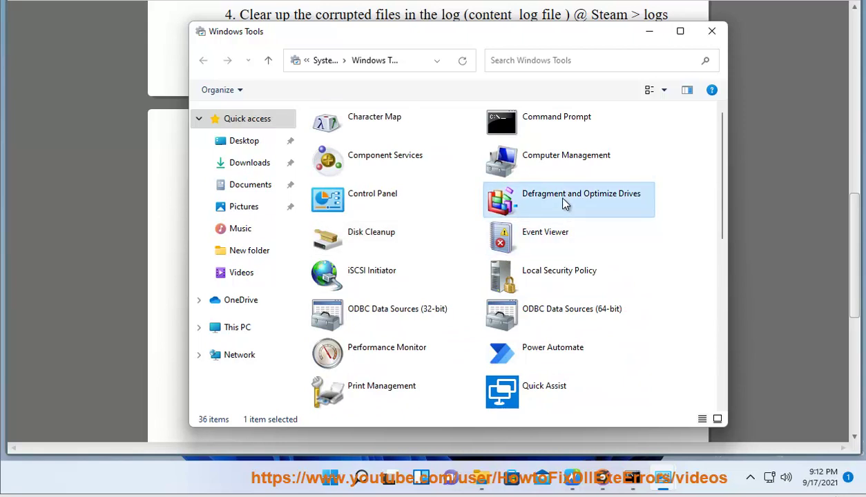
{"action": "double_click", "coordinate": [565, 202]}
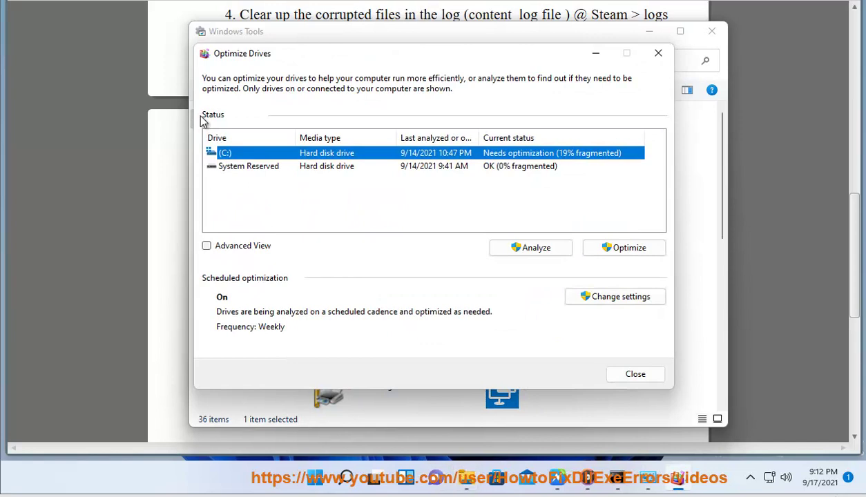
{"action": "left_click", "coordinate": [530, 252]}
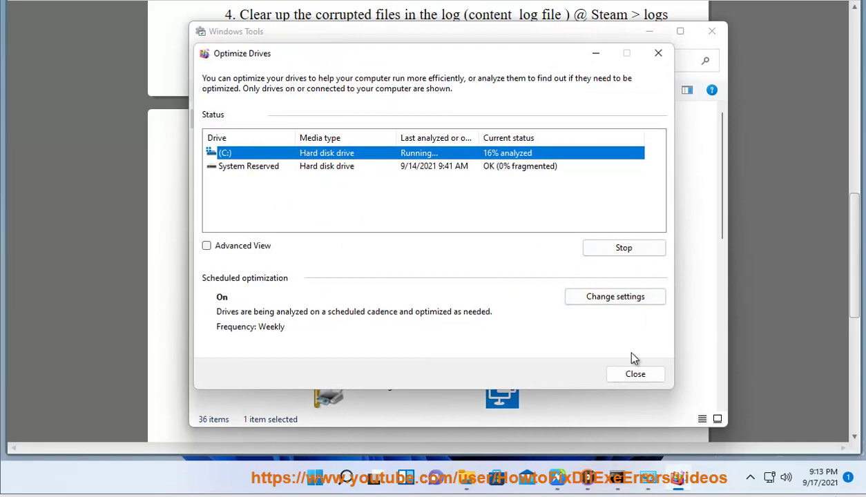
Step: Open the error check for Local Disk (C:) from its properties in File Explorer, and cancel it without scanning
{"action": "left_click", "coordinate": [466, 478]}
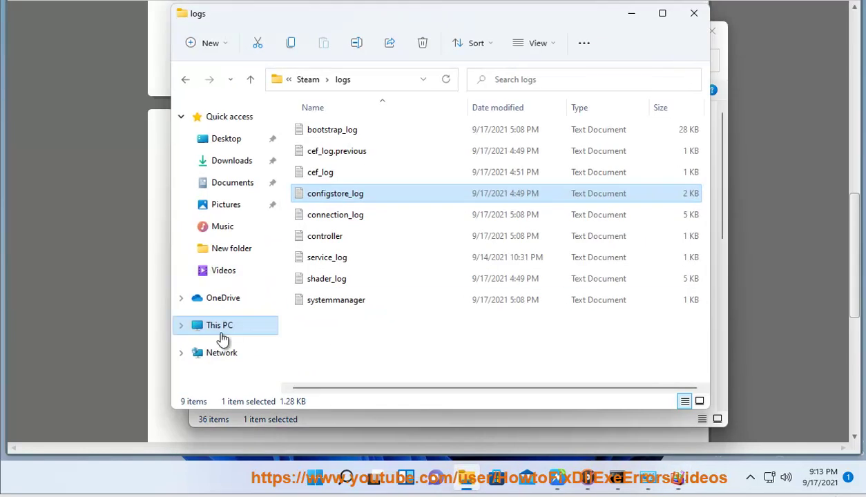
{"action": "left_click", "coordinate": [219, 325]}
{"action": "right_click", "coordinate": [330, 280]}
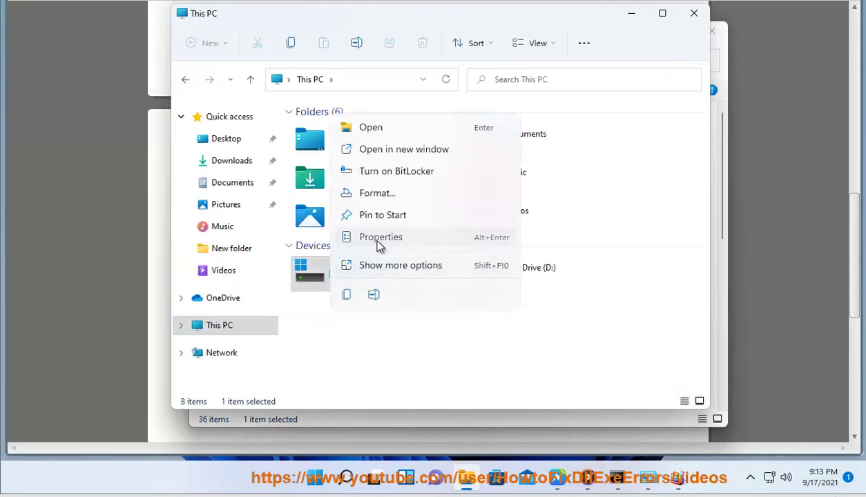
{"action": "left_click", "coordinate": [378, 245]}
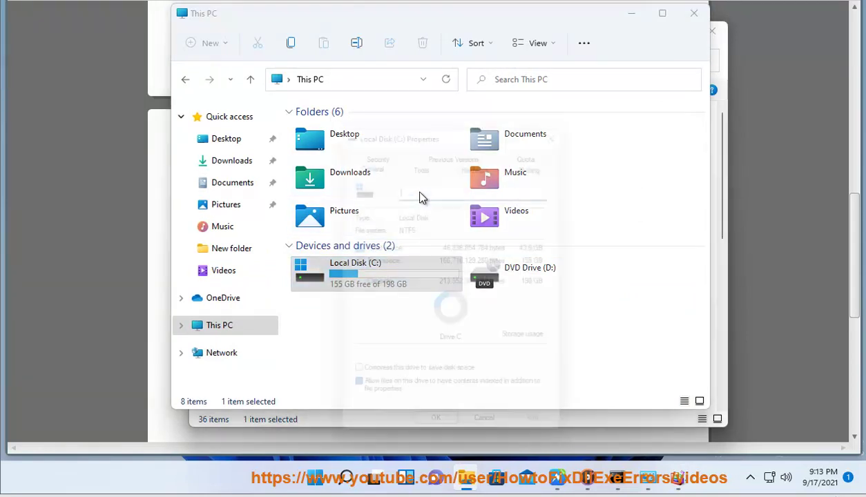
{"action": "left_click", "coordinate": [422, 157]}
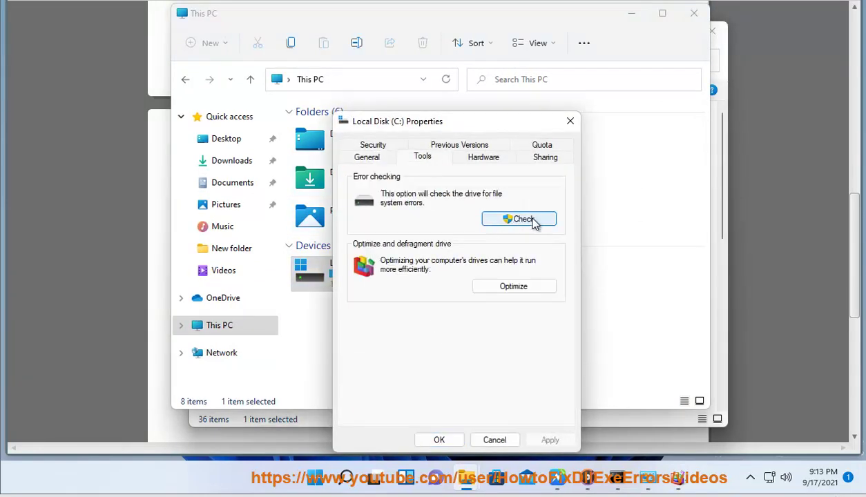
{"action": "left_click", "coordinate": [531, 221]}
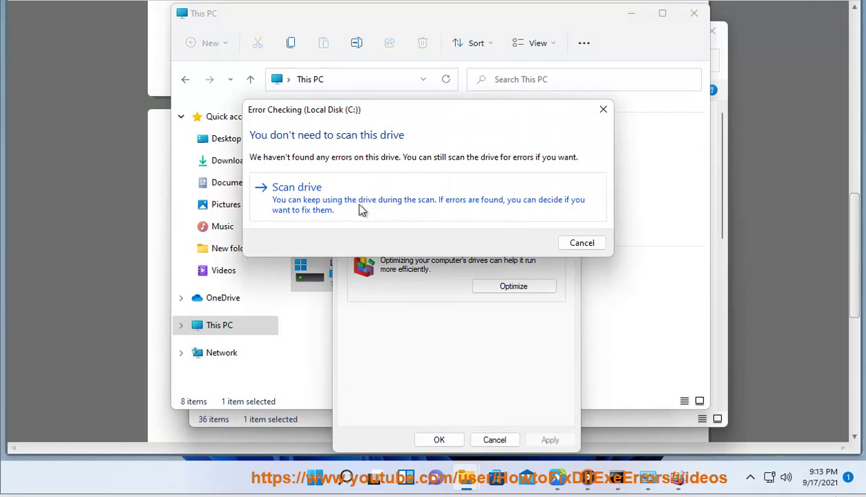
{"action": "left_click", "coordinate": [583, 243]}
{"action": "left_click", "coordinate": [561, 121]}
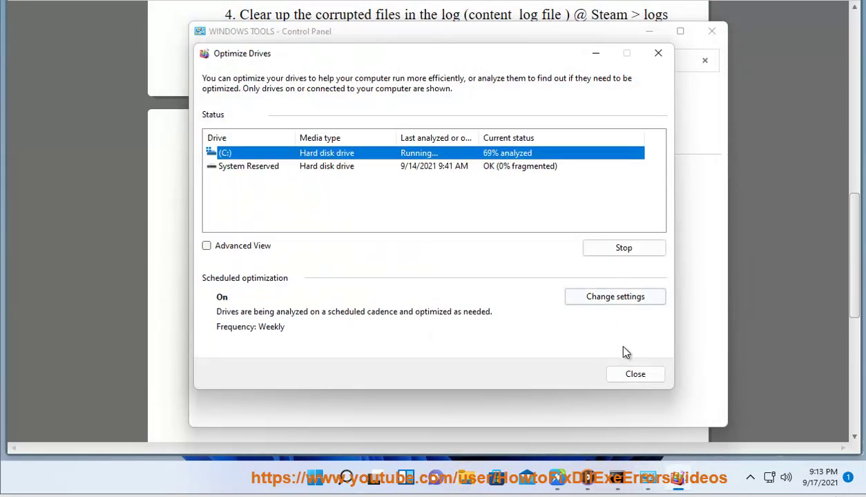
Step: Close Optimize Drives and the Control Panel window and return to item 6 of the document
{"action": "left_click", "coordinate": [615, 373]}
{"action": "left_click", "coordinate": [712, 31]}
{"action": "left_click", "coordinate": [425, 320]}
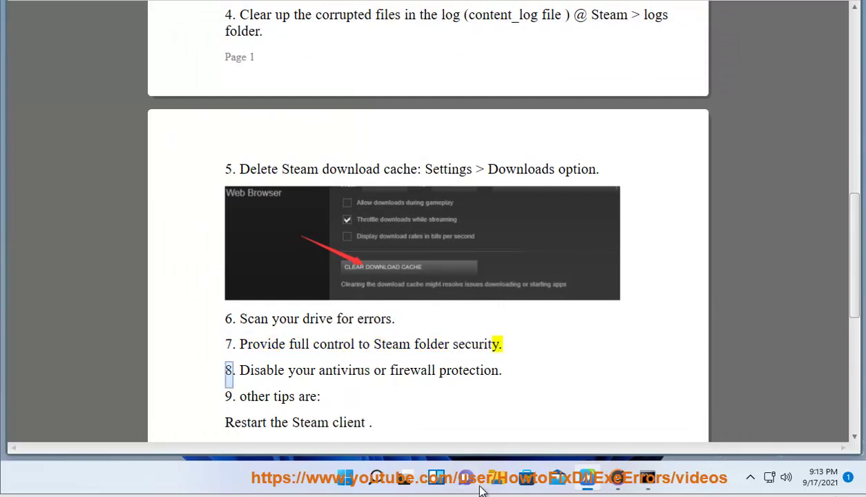
Step: Open the security properties of the Steam folder in C:\Program Files (x86)
{"action": "left_click", "coordinate": [496, 478]}
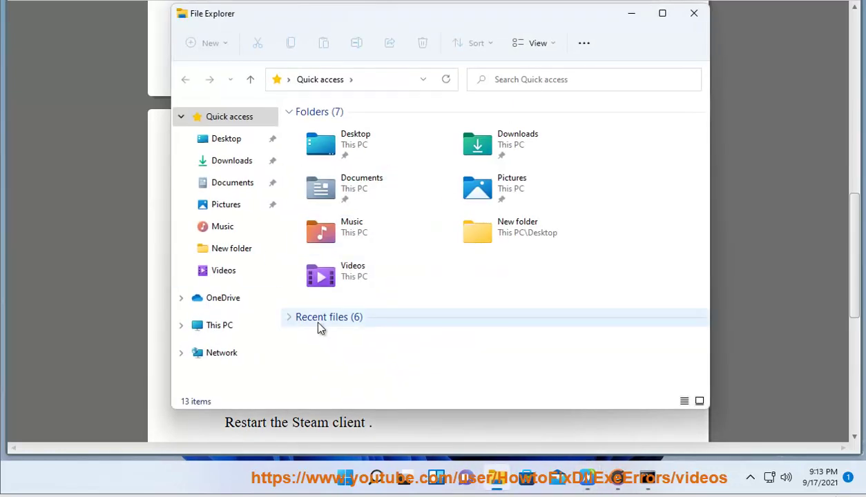
{"action": "left_click", "coordinate": [231, 328]}
{"action": "double_click", "coordinate": [373, 283]}
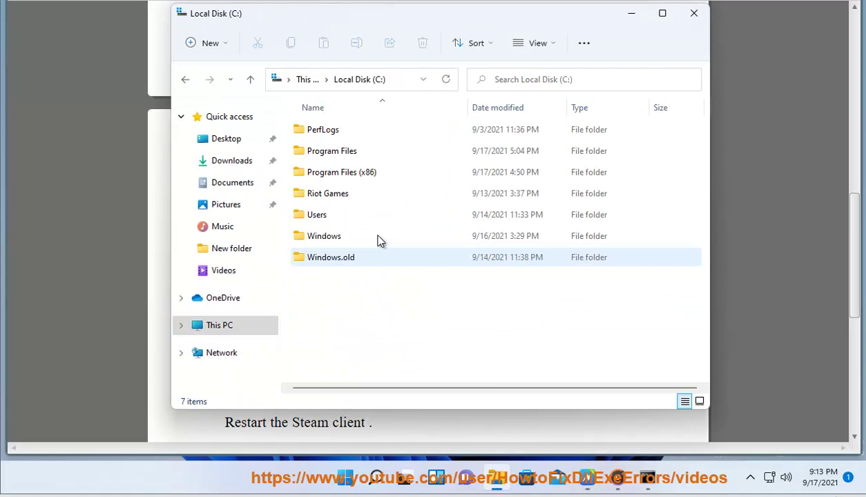
{"action": "double_click", "coordinate": [352, 172]}
{"action": "scroll", "coordinate": [338, 338], "scroll_direction": "down", "scroll_amount": 3}
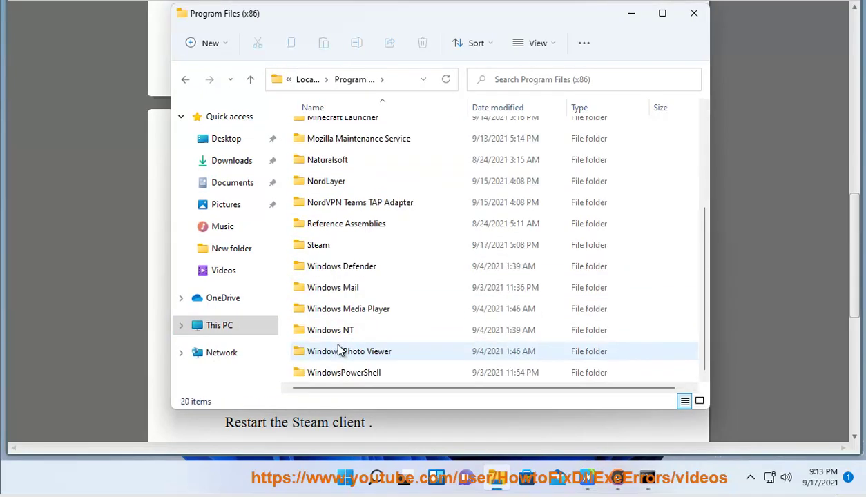
{"action": "right_click", "coordinate": [324, 246]}
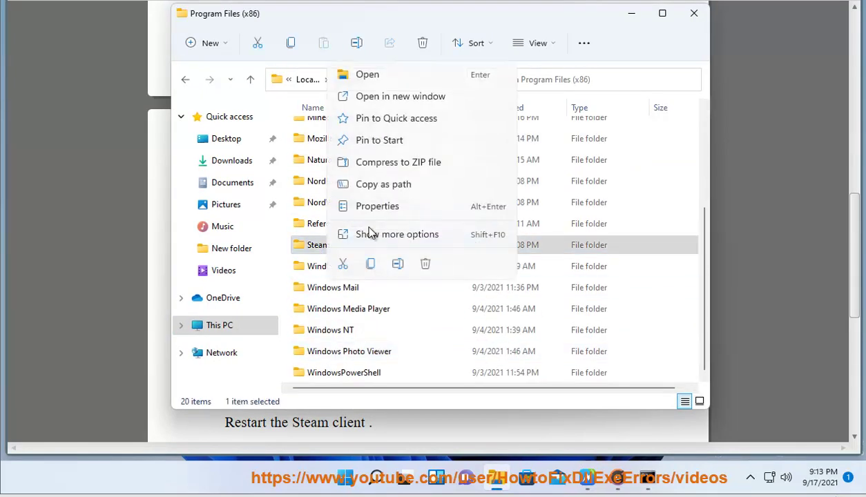
{"action": "left_click", "coordinate": [384, 207]}
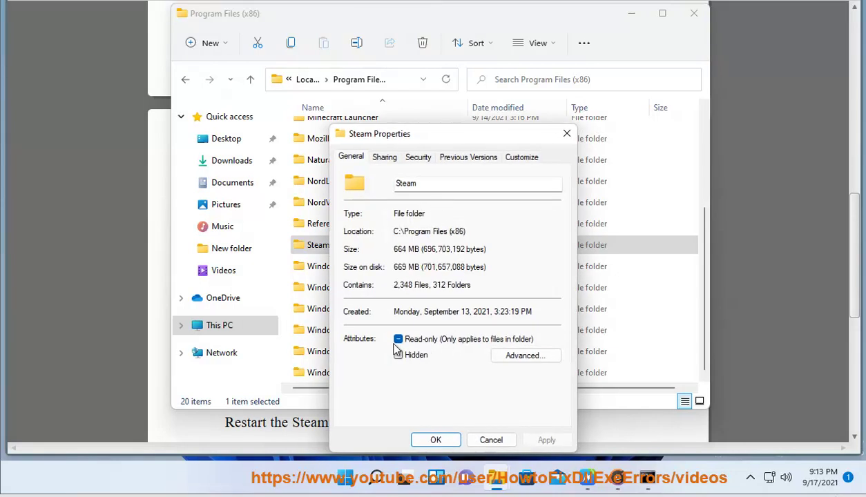
{"action": "left_click", "coordinate": [418, 159]}
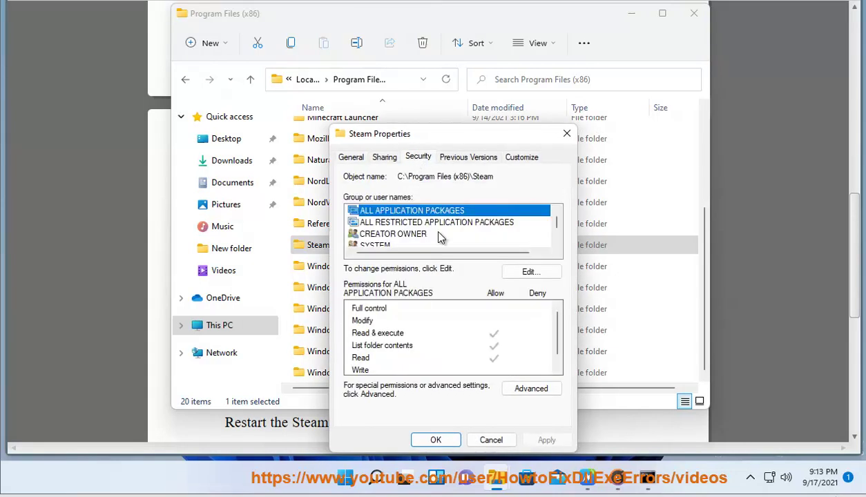
Step: Examine the Steam folder's permissions for each group, including CREATOR OWNER, Users, Administrators and SYSTEM, checking for Full control
{"action": "left_click", "coordinate": [385, 315]}
{"action": "left_click", "coordinate": [379, 214]}
{"action": "left_click", "coordinate": [379, 224]}
{"action": "left_click", "coordinate": [380, 235]}
{"action": "scroll", "coordinate": [378, 235], "scroll_direction": "down", "scroll_amount": 2}
{"action": "scroll", "coordinate": [378, 235], "scroll_direction": "up", "scroll_amount": 1}
{"action": "scroll", "coordinate": [377, 232], "scroll_direction": "down", "scroll_amount": 1}
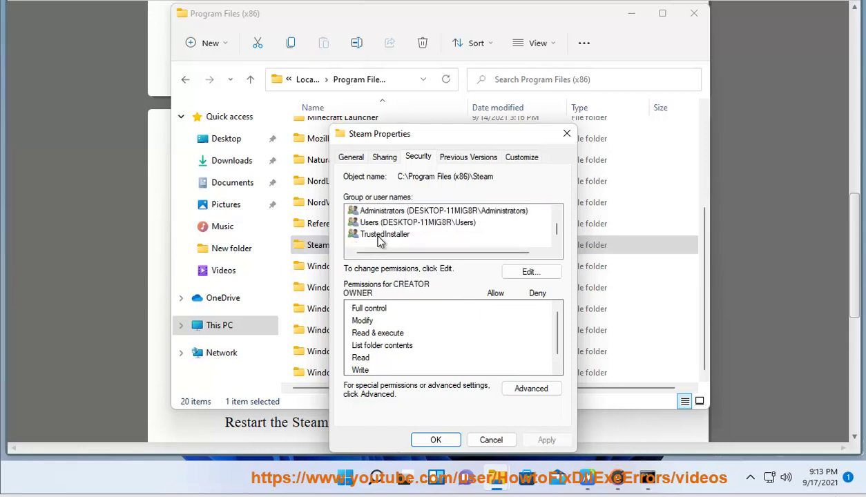
{"action": "left_click", "coordinate": [380, 235]}
{"action": "left_click", "coordinate": [391, 223]}
{"action": "left_click", "coordinate": [378, 312]}
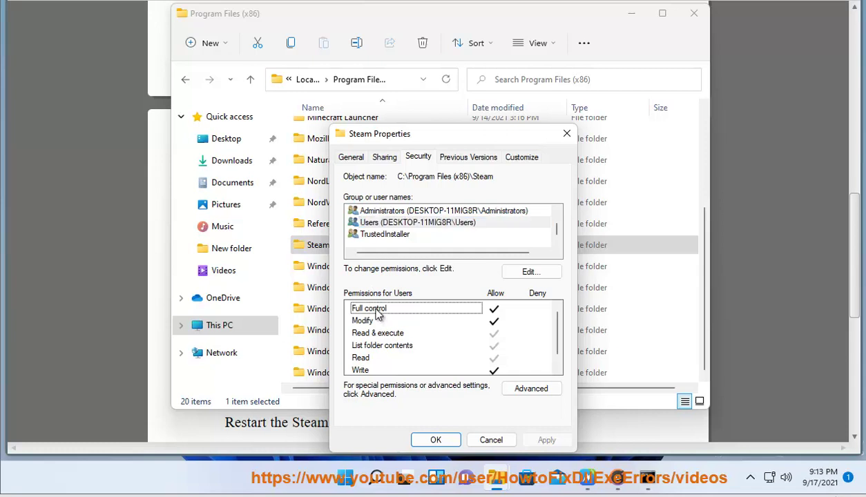
{"action": "left_click", "coordinate": [371, 211]}
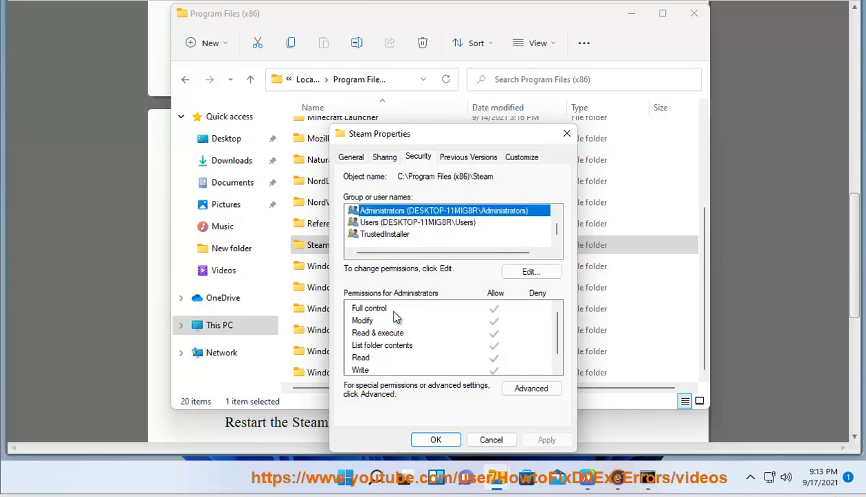
{"action": "scroll", "coordinate": [379, 231], "scroll_direction": "up", "scroll_amount": 2}
{"action": "scroll", "coordinate": [378, 242], "scroll_direction": "down", "scroll_amount": 1}
{"action": "left_click", "coordinate": [376, 222]}
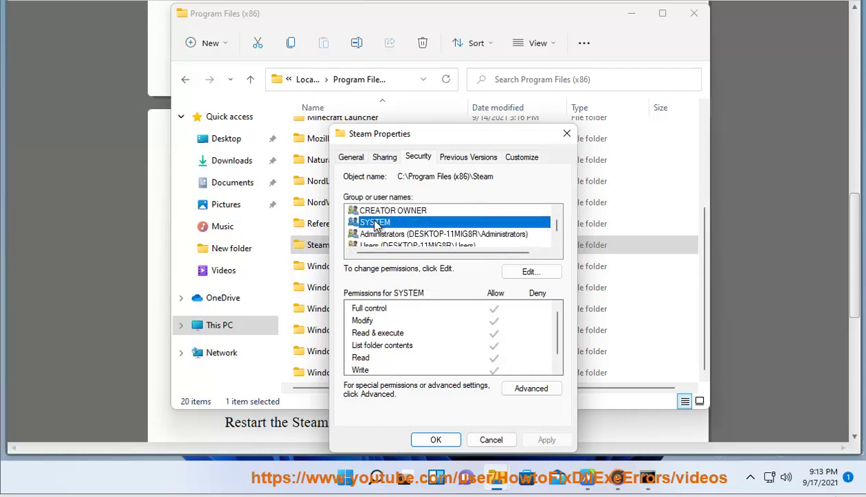
Step: Open the Steam folder's advanced security settings and go through the list of permission entries
{"action": "left_click", "coordinate": [535, 389]}
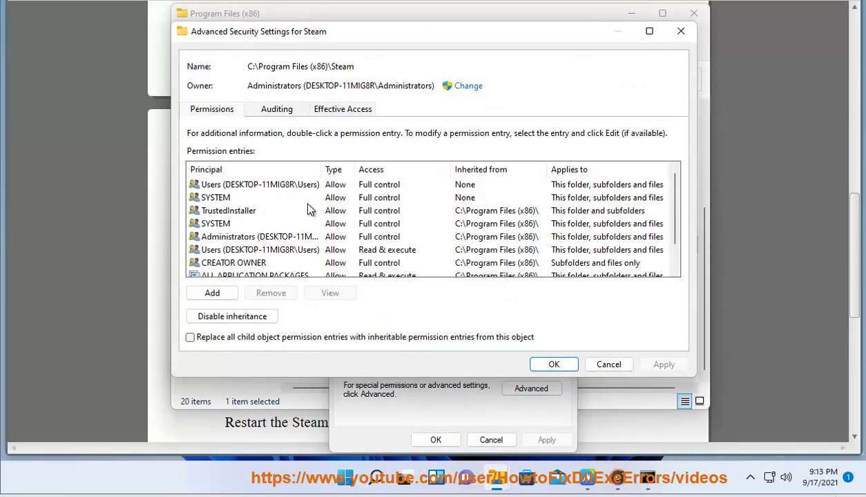
{"action": "left_click", "coordinate": [387, 185]}
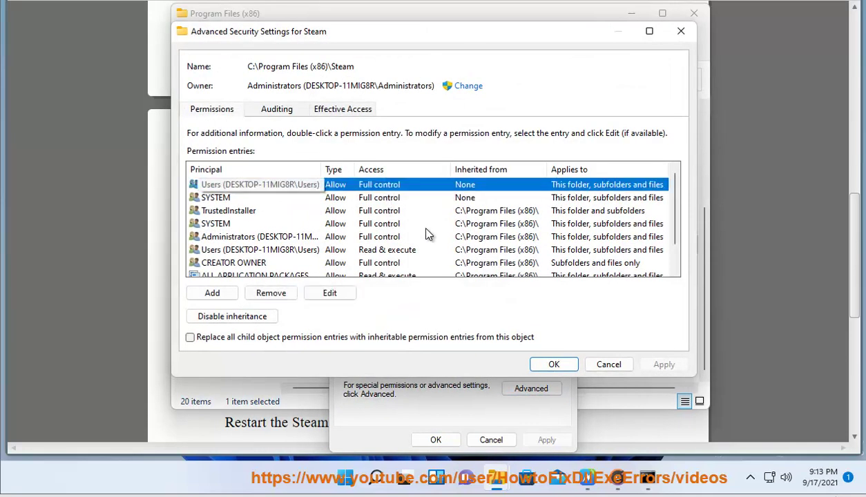
{"action": "key", "text": "Down"}
{"action": "key", "text": "Down"}
{"action": "key", "text": "Down"}
{"action": "key", "text": "Down"}
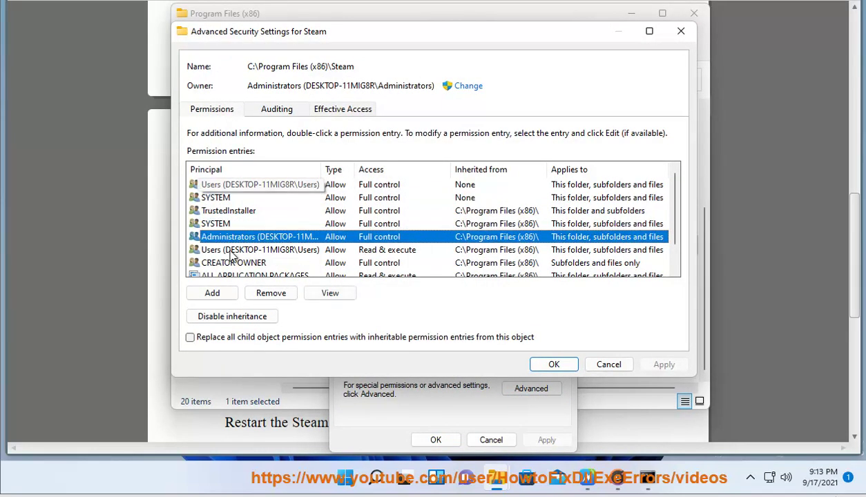
{"action": "key", "text": "Down"}
{"action": "key", "text": "Down"}
{"action": "key", "text": "Down"}
{"action": "key", "text": "Down"}
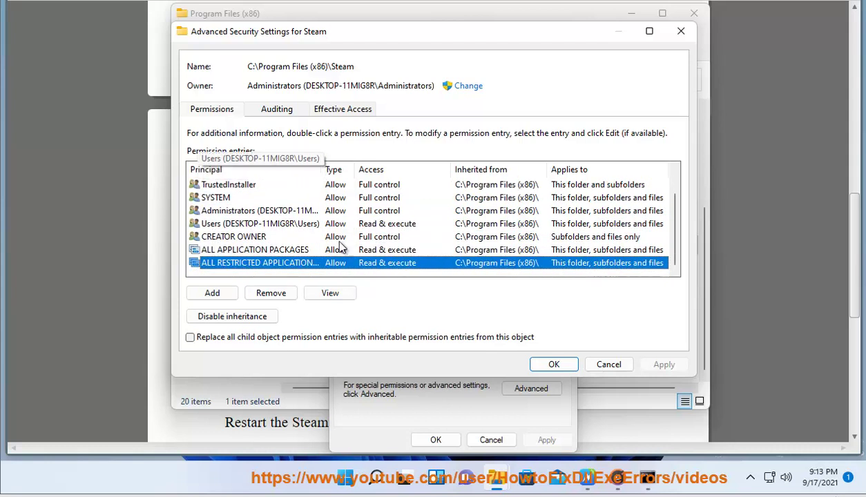
Step: Change the owner of the Steam folder to the TEST account, checking the entered name
{"action": "left_click", "coordinate": [464, 87]}
{"action": "type", "text": "TEST"}
{"action": "left_click", "coordinate": [447, 159]}
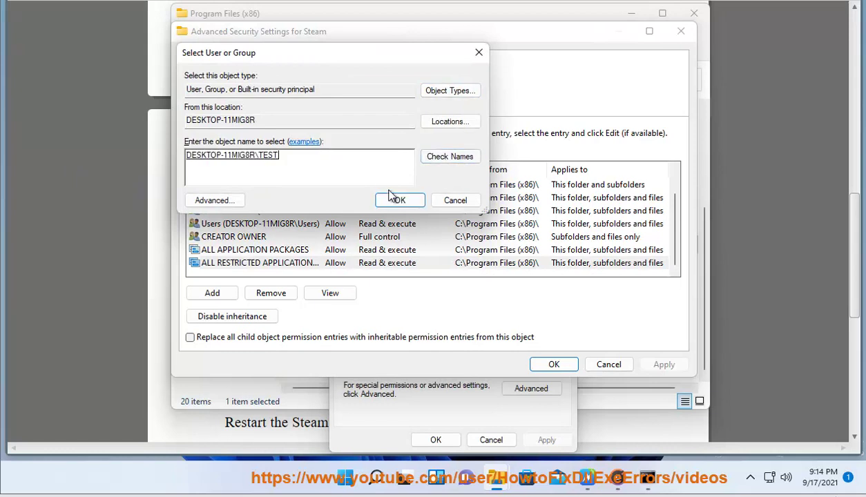
{"action": "left_click", "coordinate": [397, 200]}
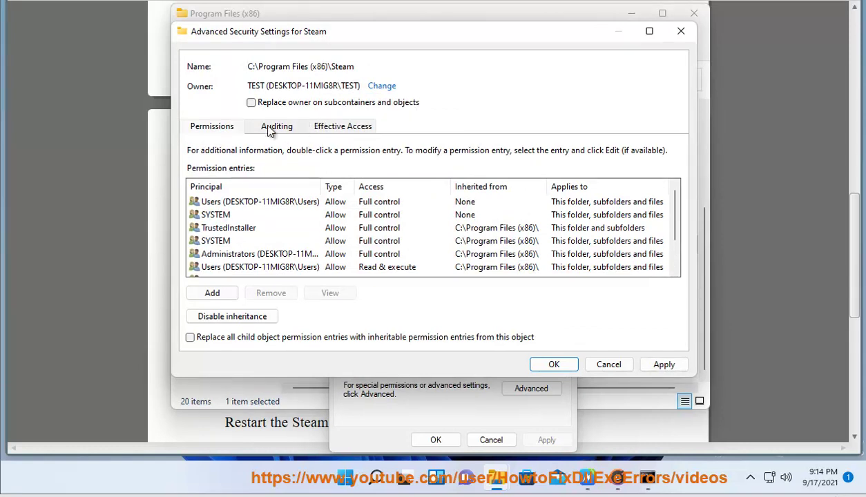
Step: View the Users permission entry and the Auditing and Effective Access settings, ending on the permission entries
{"action": "left_click", "coordinate": [358, 203]}
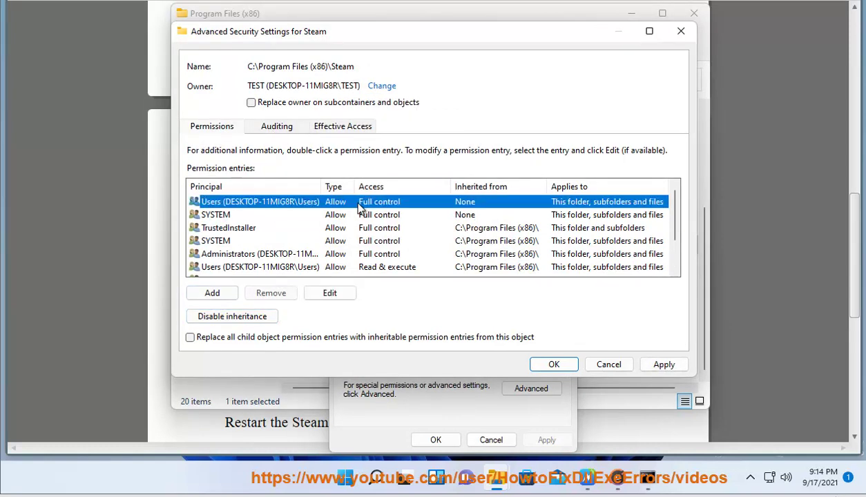
{"action": "left_click", "coordinate": [279, 127]}
{"action": "left_click", "coordinate": [330, 127]}
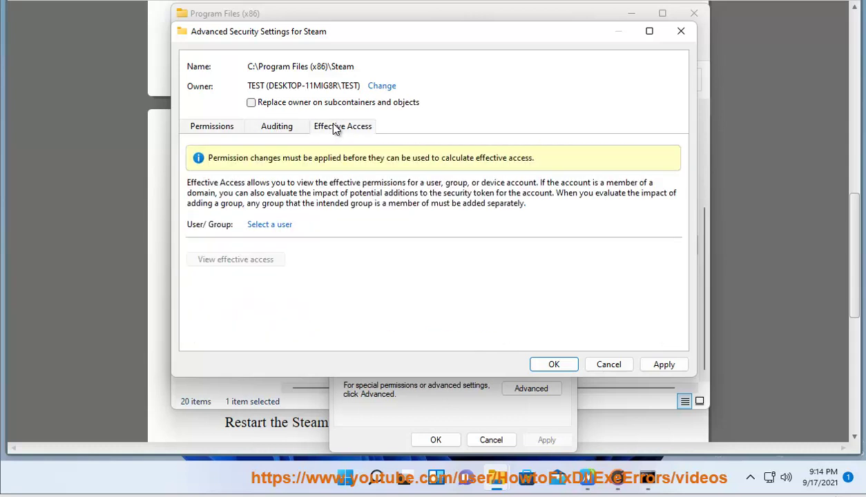
{"action": "left_click", "coordinate": [219, 132]}
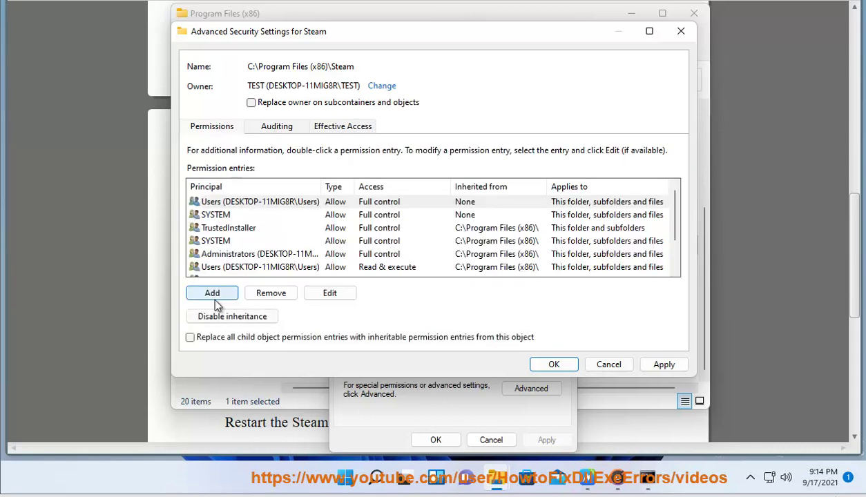
Step: Try to add a permission entry for the Steam folder that gives the TEST account Full control, checking the entered name
{"action": "left_click", "coordinate": [214, 297]}
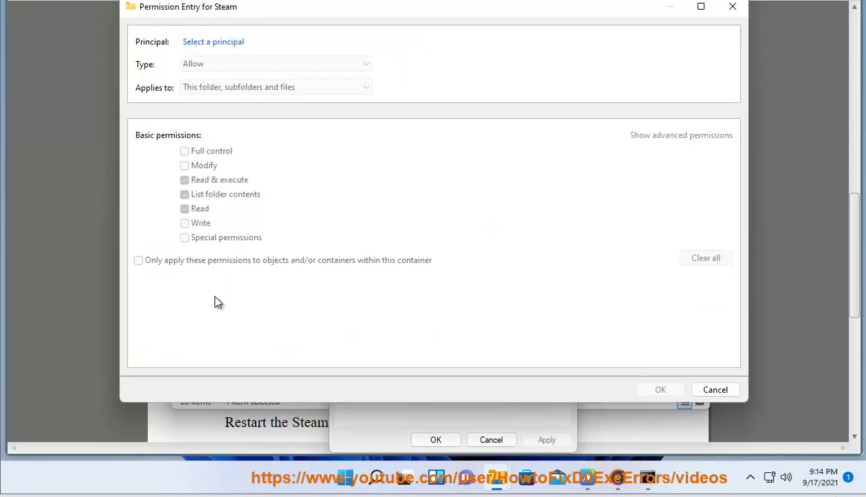
{"action": "left_click", "coordinate": [233, 43]}
{"action": "type", "text": "TEST"}
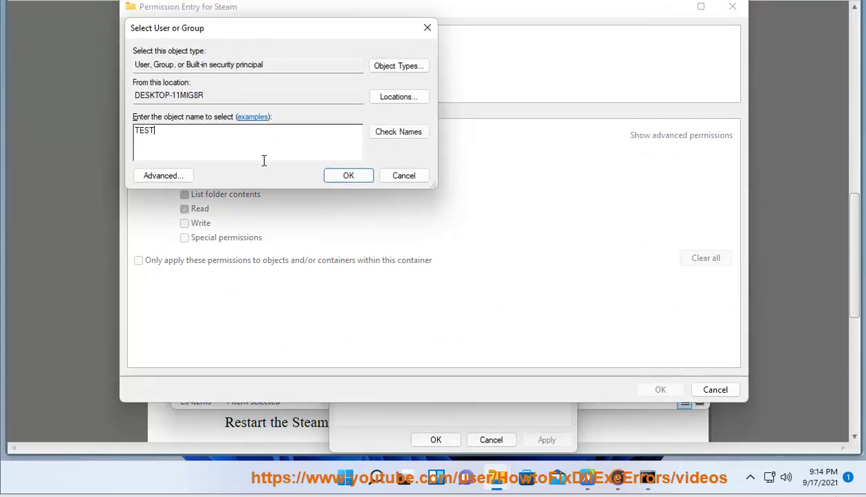
{"action": "left_click", "coordinate": [398, 133]}
{"action": "left_click", "coordinate": [342, 175]}
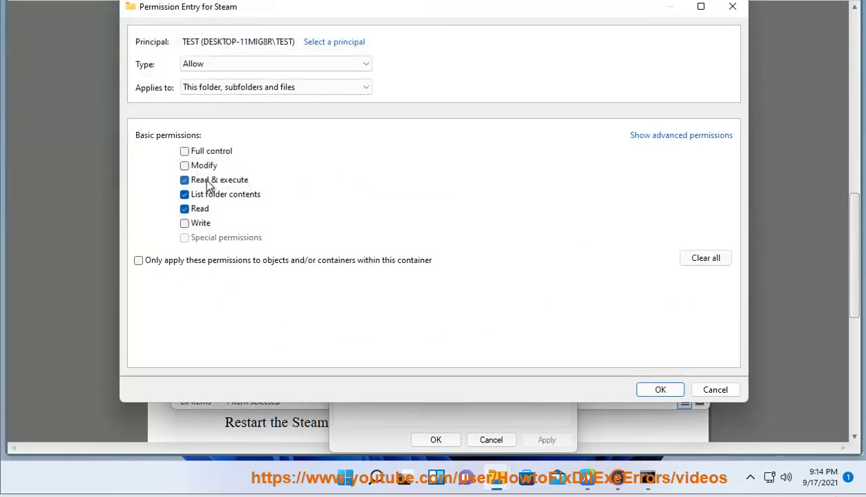
{"action": "left_click", "coordinate": [193, 153]}
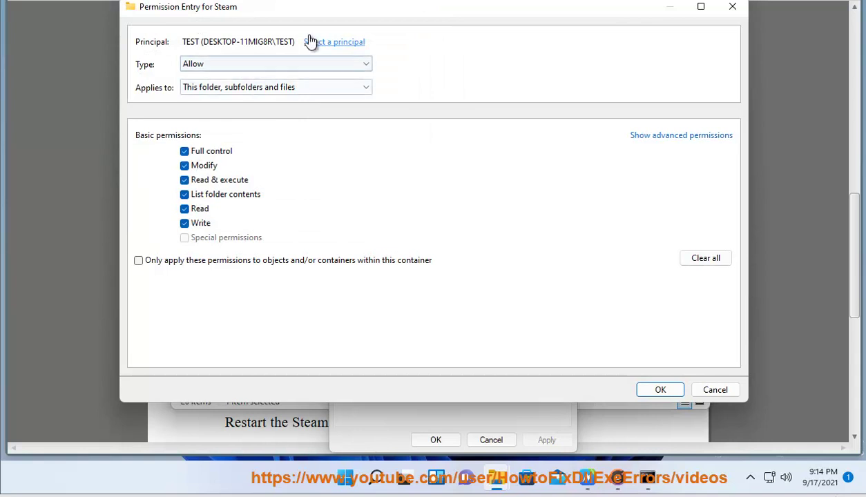
{"action": "left_click_drag", "start_coordinate": [304, 7], "coordinate": [429, 53]}
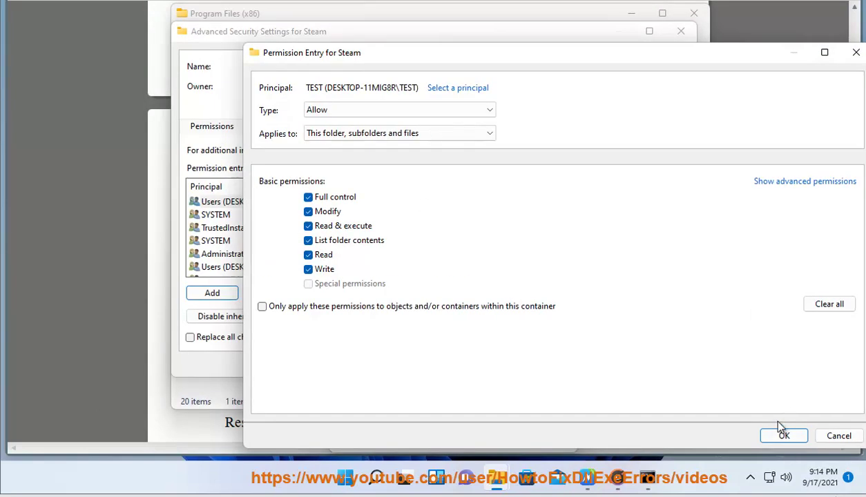
{"action": "left_click", "coordinate": [829, 436]}
Step: Close the Steam folder's advanced security settings, its properties and the Program Files (x86) window
{"action": "left_click", "coordinate": [681, 31]}
{"action": "key", "text": "Escape"}
{"action": "left_click", "coordinate": [695, 14]}
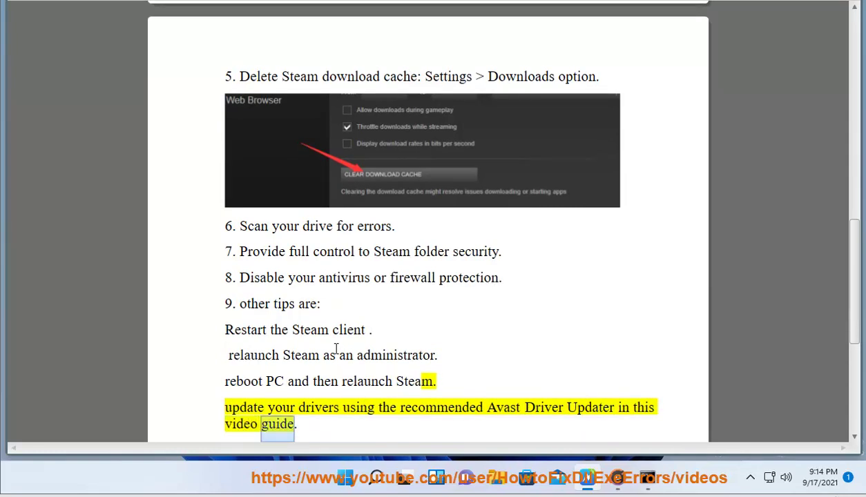
Step: Relaunch Steam as an administrator from its desktop shortcut, following the document's tip
{"action": "double_click", "coordinate": [378, 355]}
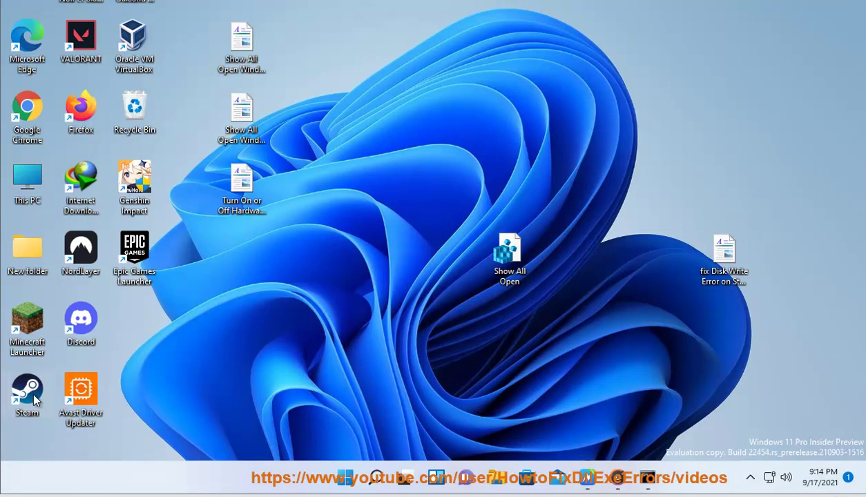
{"action": "right_click", "coordinate": [34, 399]}
{"action": "left_click", "coordinate": [131, 216]}
{"action": "left_click", "coordinate": [330, 330]}
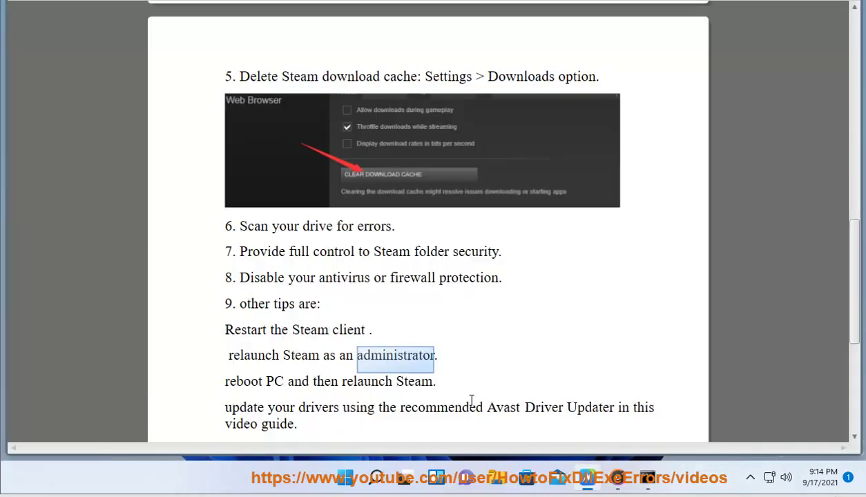
Step: Mark the document's tip on updating drivers and launch Avast Driver Updater through Windows search
{"action": "left_click", "coordinate": [471, 400]}
{"action": "double_click", "coordinate": [317, 408]}
{"action": "left_click", "coordinate": [377, 477]}
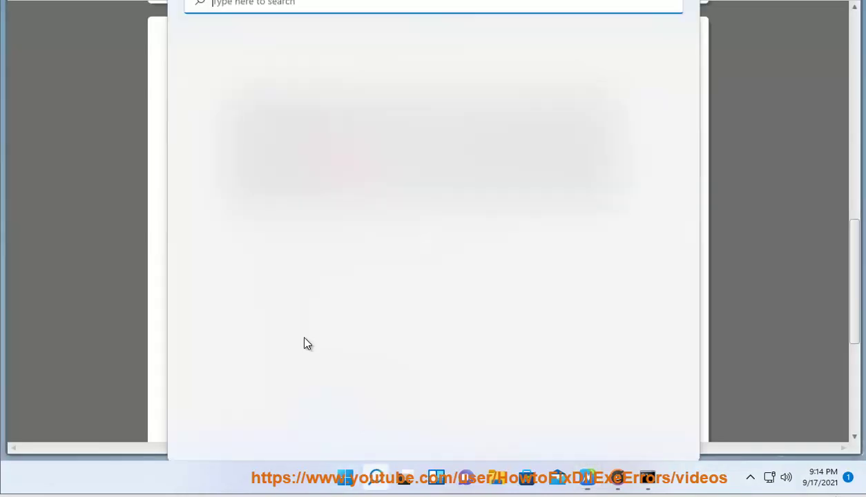
{"action": "left_click", "coordinate": [290, 263]}
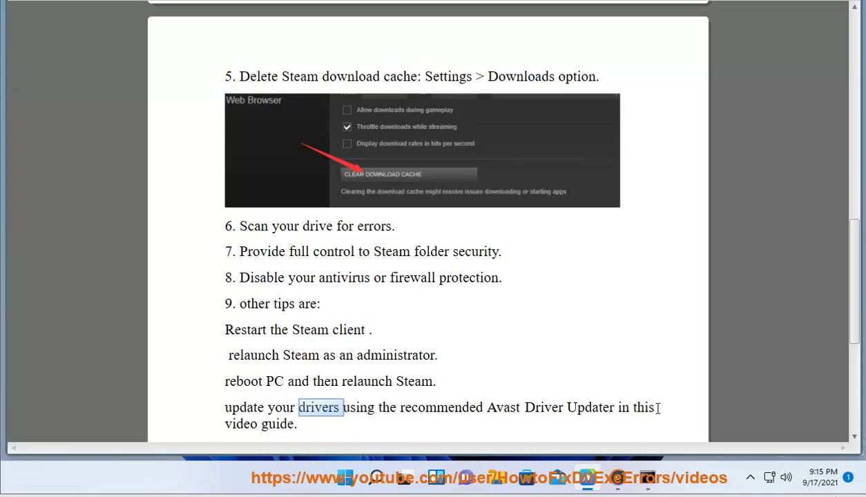
Step: Close the Command Prompt running diskpart and scan again for outdated drivers in Avast Driver Updater
{"action": "left_click", "coordinate": [647, 478]}
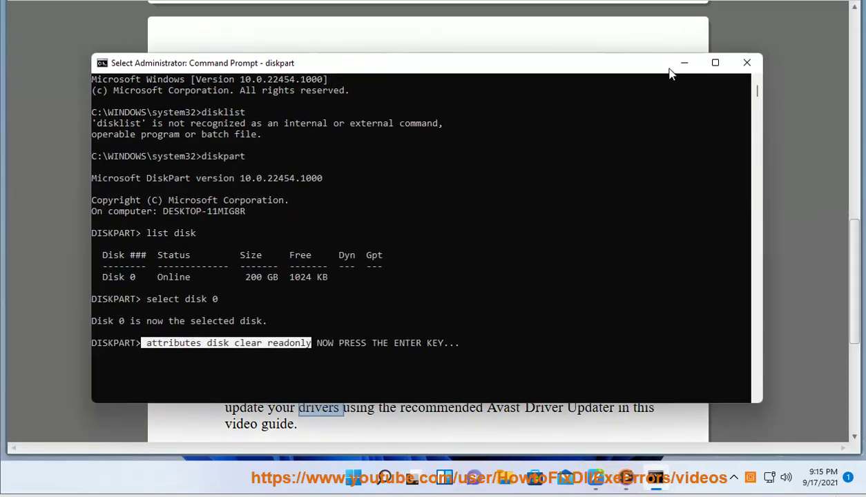
{"action": "left_click", "coordinate": [746, 63]}
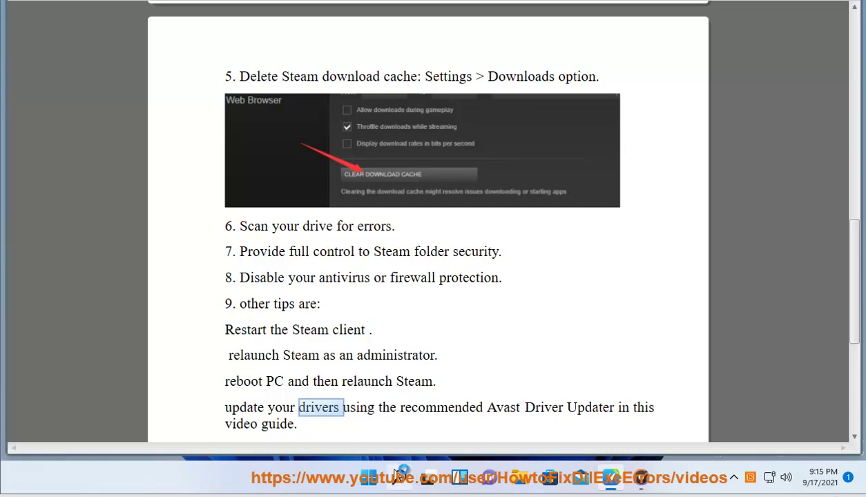
{"action": "left_click", "coordinate": [752, 482]}
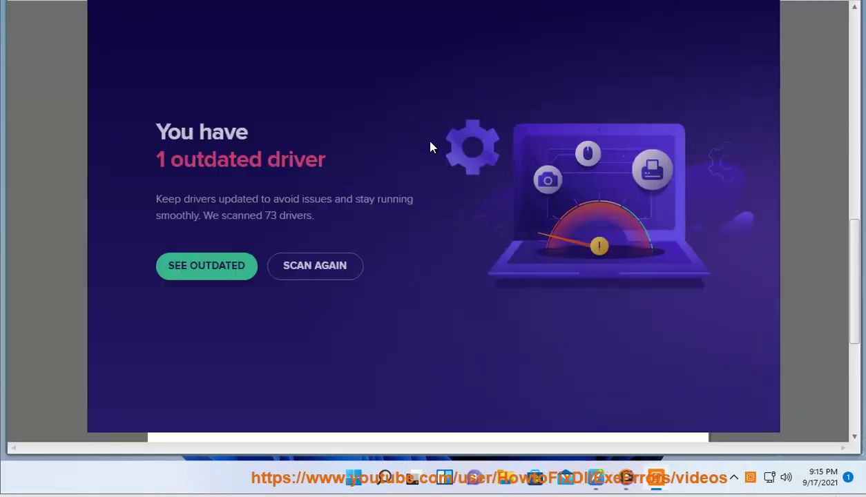
{"action": "left_click", "coordinate": [280, 268]}
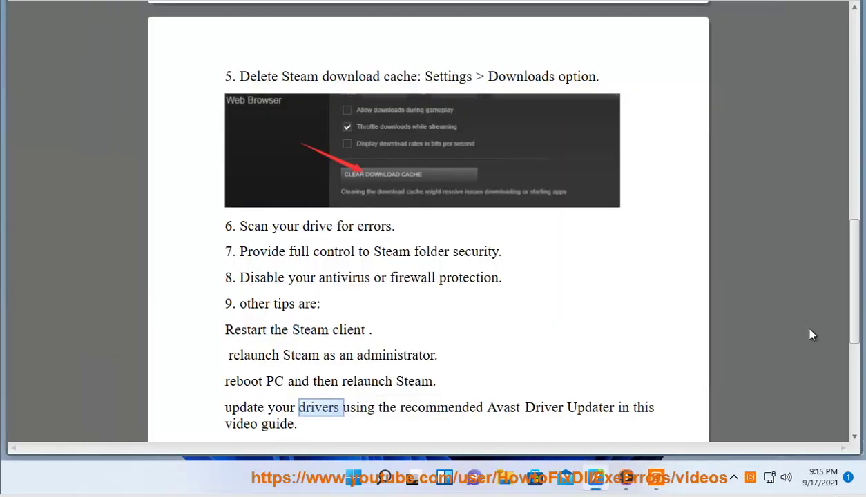
Step: Find Steam through Windows search and run it as an administrator
{"action": "scroll", "coordinate": [705, 364], "scroll_direction": "up", "scroll_amount": 5}
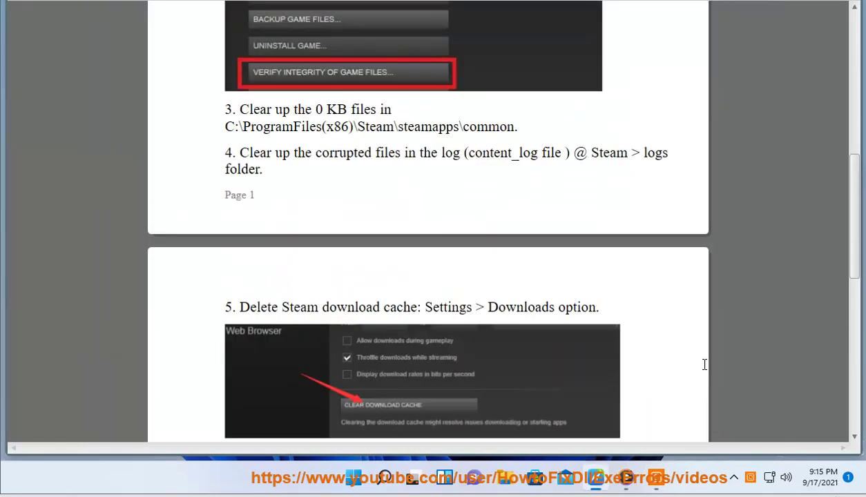
{"action": "scroll", "coordinate": [705, 365], "scroll_direction": "up", "scroll_amount": 5}
{"action": "left_click", "coordinate": [385, 477]}
{"action": "type", "text": "STEA"}
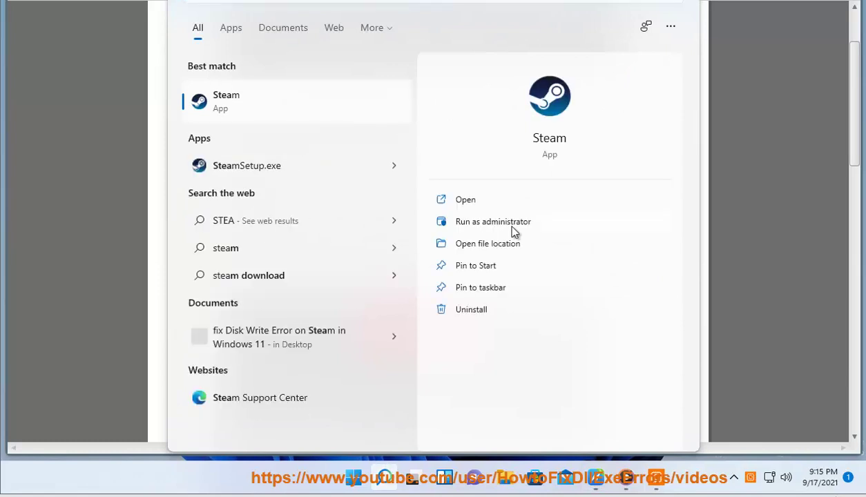
{"action": "left_click", "coordinate": [513, 228]}
{"action": "left_click", "coordinate": [402, 322]}
Step: Show the hidden system tray icons and move the Steam update window clear of the list of fixes in the document
{"action": "scroll", "coordinate": [662, 319], "scroll_direction": "up", "scroll_amount": 1}
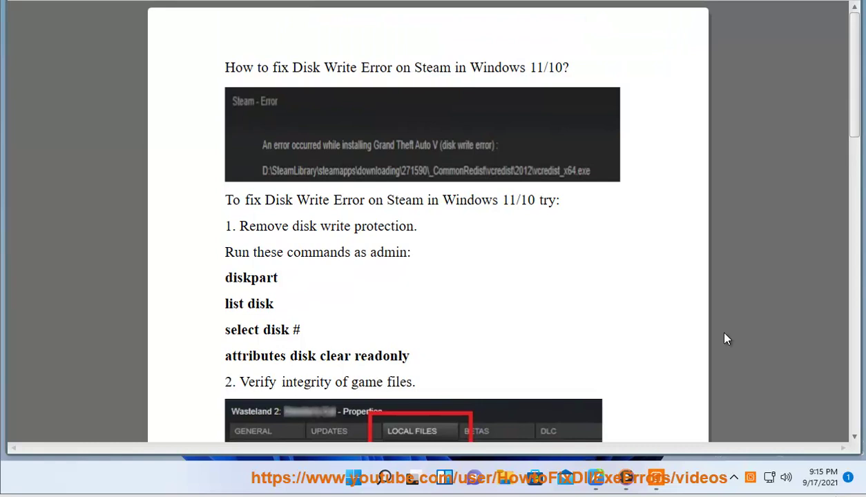
{"action": "left_click", "coordinate": [732, 478]}
{"action": "left_click", "coordinate": [434, 213]}
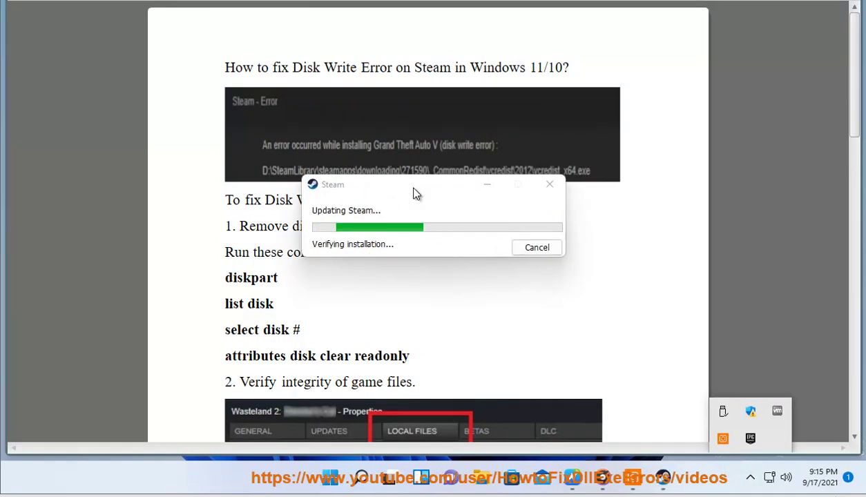
{"action": "left_click_drag", "start_coordinate": [431, 197], "coordinate": [637, 255]}
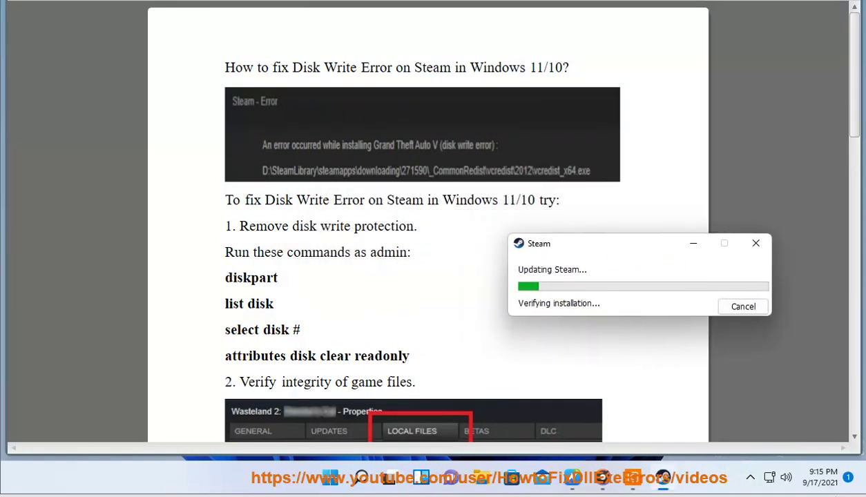